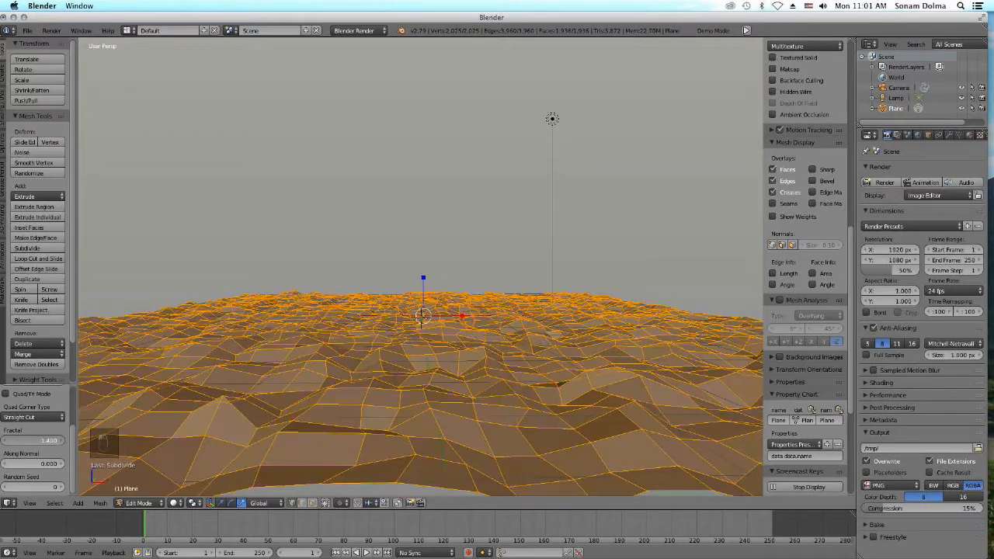
Return the terrain plane to Object Mode and shade it smooth
{"action": "left_click", "coordinate": [147, 504]}
{"action": "left_click", "coordinate": [148, 492]}
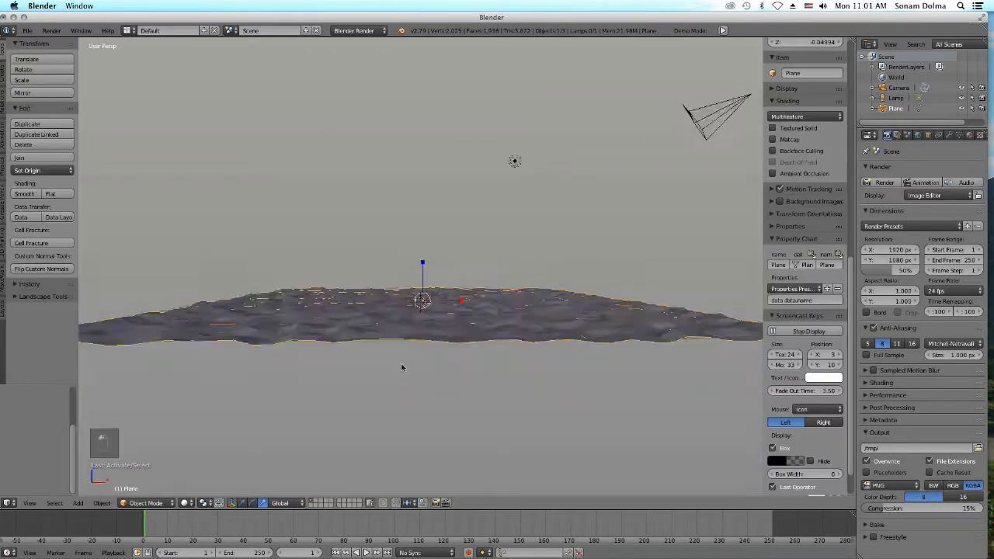
{"action": "left_click", "coordinate": [25, 193]}
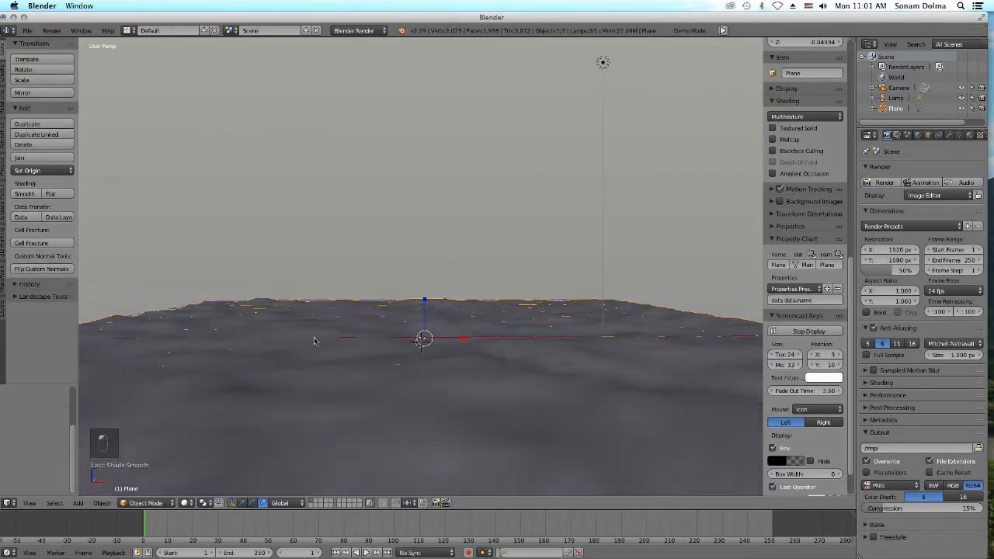
Add a new material and a new texture to the terrain plane
{"action": "left_click", "coordinate": [970, 135]}
{"action": "left_click", "coordinate": [911, 203]}
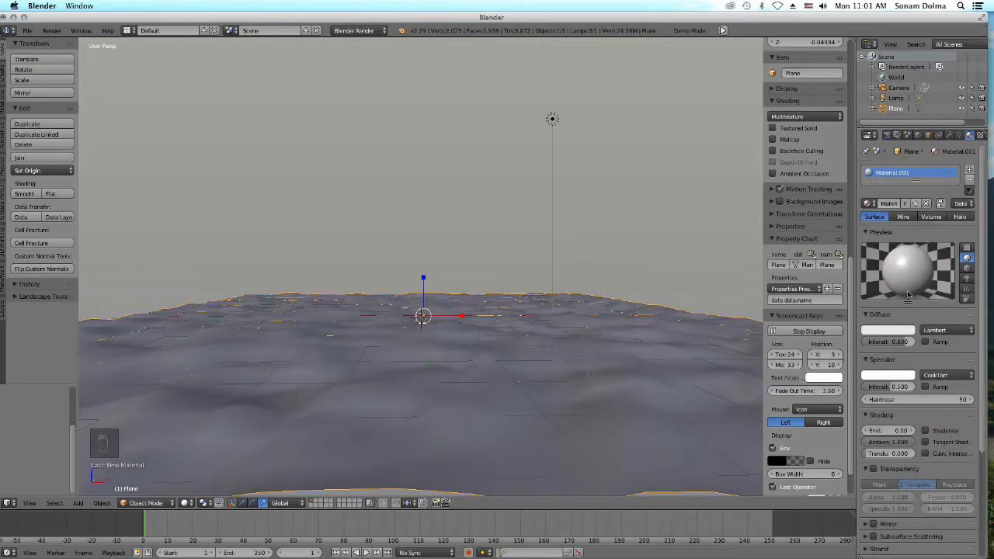
{"action": "left_click", "coordinate": [980, 135]}
{"action": "left_click", "coordinate": [932, 247]}
Browse for a texture image in the BIGGER TEXTERS folder inside Documents' ALL DESK STUFFS folder, with files shown as thumbnails
{"action": "left_click", "coordinate": [952, 415]}
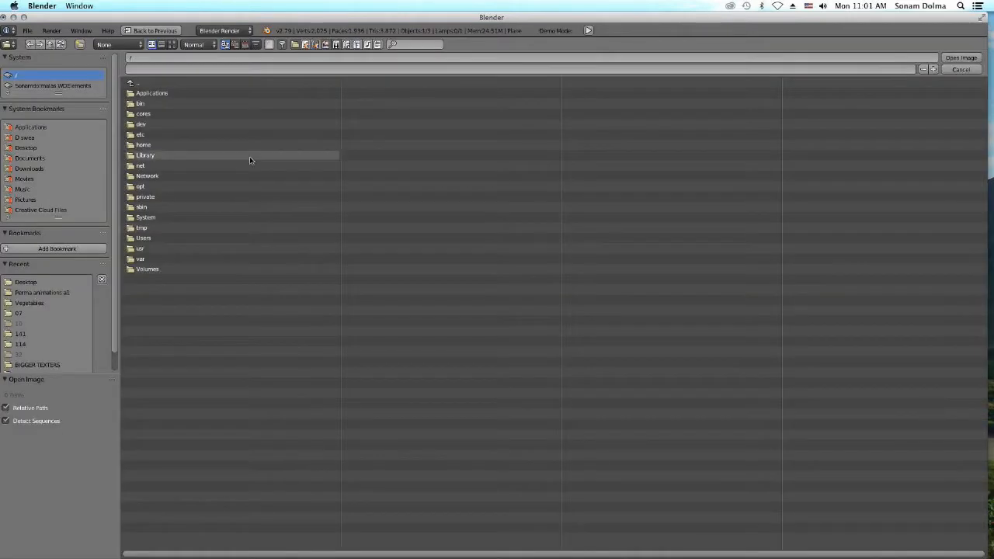
{"action": "left_click", "coordinate": [45, 157]}
{"action": "left_click", "coordinate": [193, 117]}
{"action": "left_click_drag", "start_coordinate": [192, 18], "coordinate": [217, 19]}
{"action": "left_click", "coordinate": [198, 45]}
{"action": "left_click", "coordinate": [266, 128]}
Load the brown soil image 229708_1_orig.jpg as the plane's texture
{"action": "scroll", "coordinate": [423, 318], "scroll_direction": "down", "scroll_amount": 6}
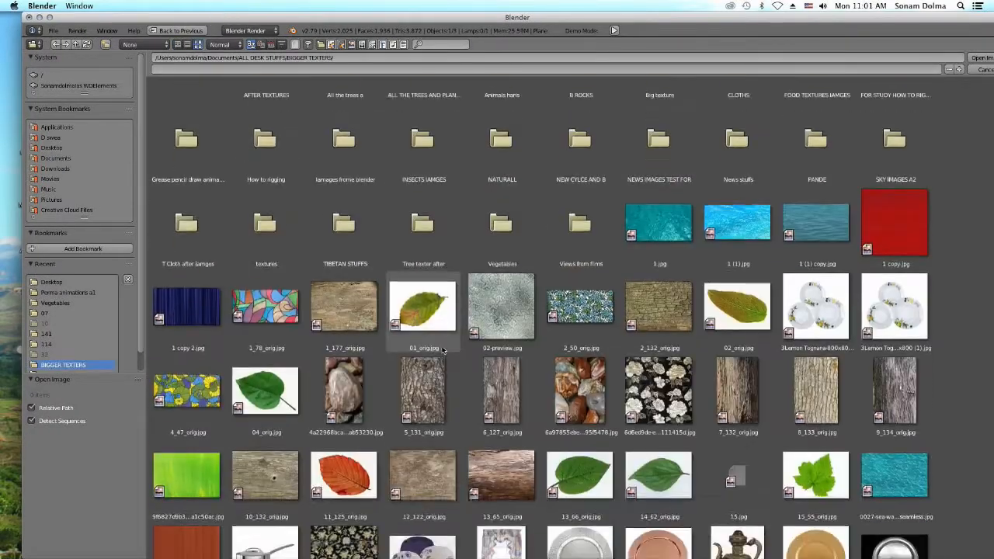
{"action": "left_click_drag", "start_coordinate": [754, 15], "coordinate": [728, 13]}
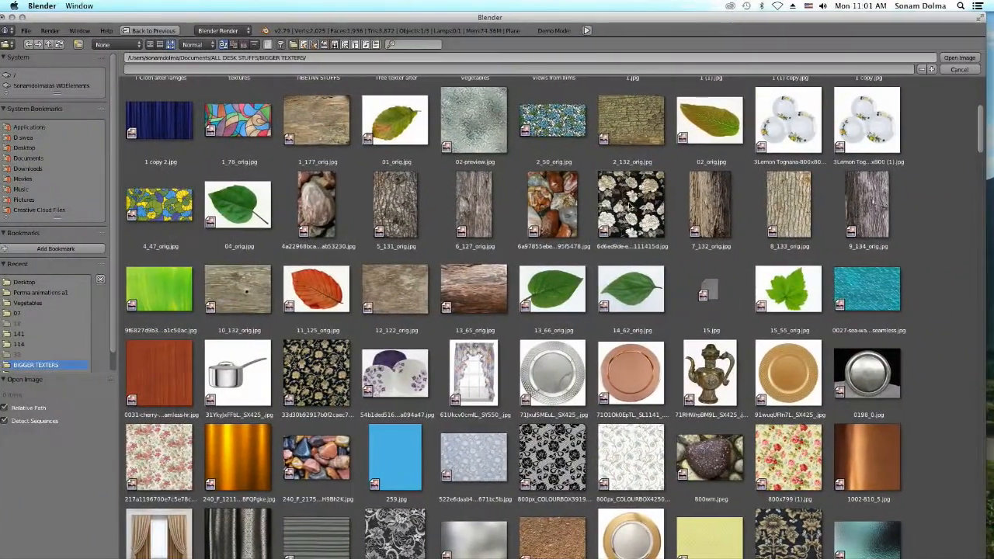
{"action": "scroll", "coordinate": [625, 345], "scroll_direction": "down", "scroll_amount": 5}
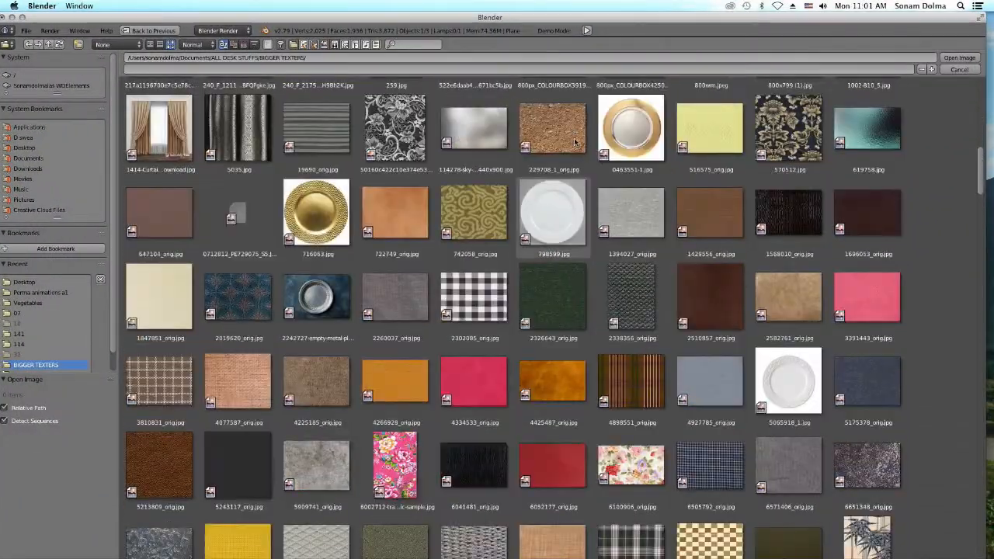
{"action": "left_click", "coordinate": [575, 142]}
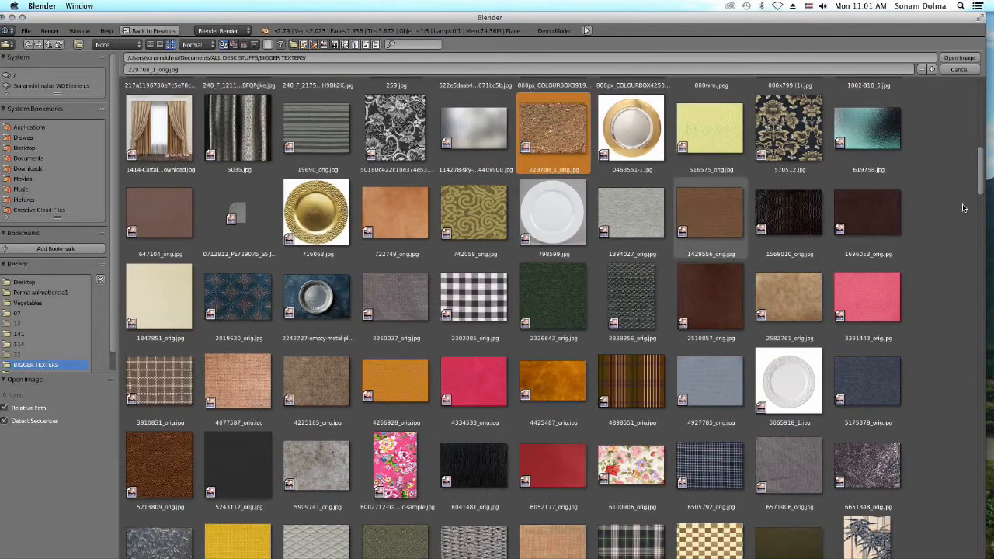
{"action": "left_click", "coordinate": [957, 59]}
Split the 3D view vertically and turn the new area into a UV/Image Editor
{"action": "left_click_drag", "start_coordinate": [853, 41], "coordinate": [559, 117]}
{"action": "left_click", "coordinate": [573, 503]}
{"action": "left_click", "coordinate": [598, 423]}
Unwrap the terrain mesh in Edit Mode and show 229708_1_orig.jpg behind its UV layout
{"action": "key", "text": "Tab"}
{"action": "key", "text": "u"}
{"action": "left_click", "coordinate": [326, 318]}
{"action": "left_click", "coordinate": [691, 504]}
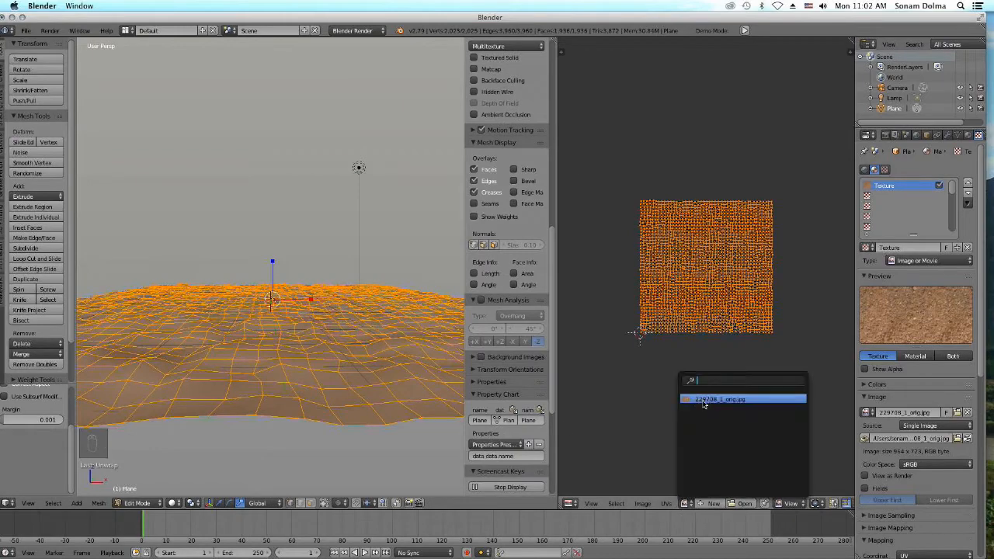
{"action": "left_click", "coordinate": [702, 400]}
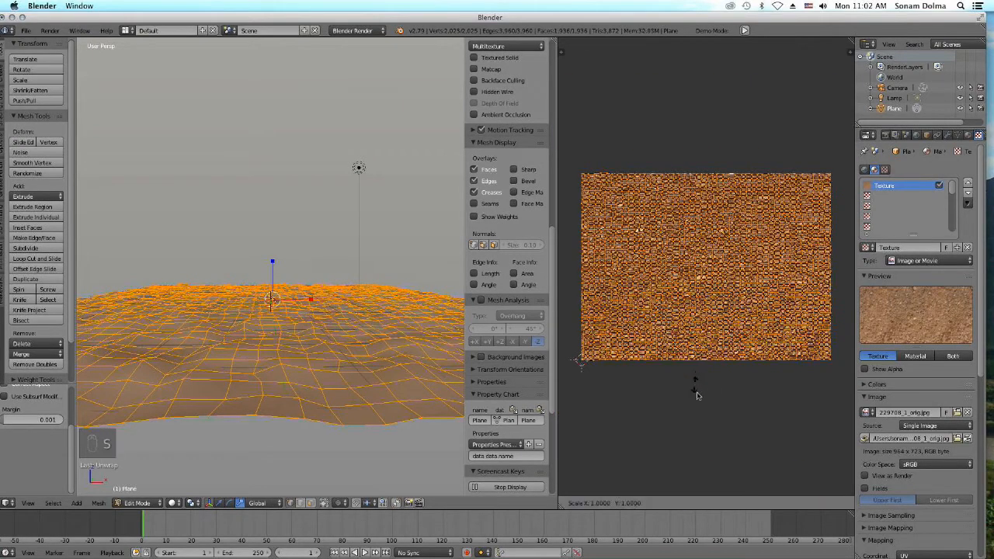
Scale the UV layout up beyond the image borders and assign the material to the mesh
{"action": "left_click", "coordinate": [653, 366]}
{"action": "left_click", "coordinate": [938, 136]}
{"action": "left_click", "coordinate": [878, 203]}
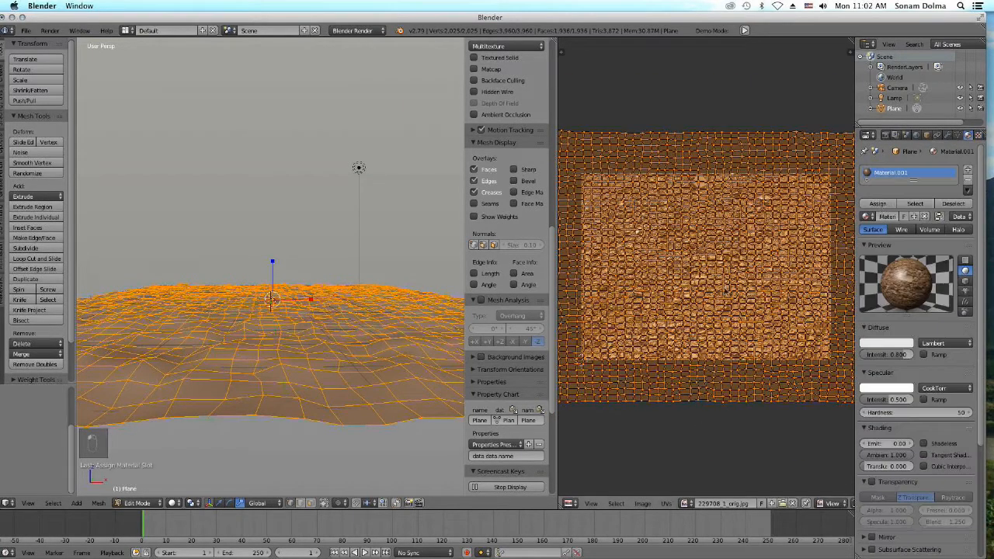
Enlarge the UV layout further, well beyond the soil image, so the texture repeats more often across the terrain
{"action": "left_click", "coordinate": [659, 397]}
{"action": "scroll", "coordinate": [341, 334], "scroll_direction": "up", "scroll_amount": 4}
{"action": "scroll", "coordinate": [342, 334], "scroll_direction": "down", "scroll_amount": 3}
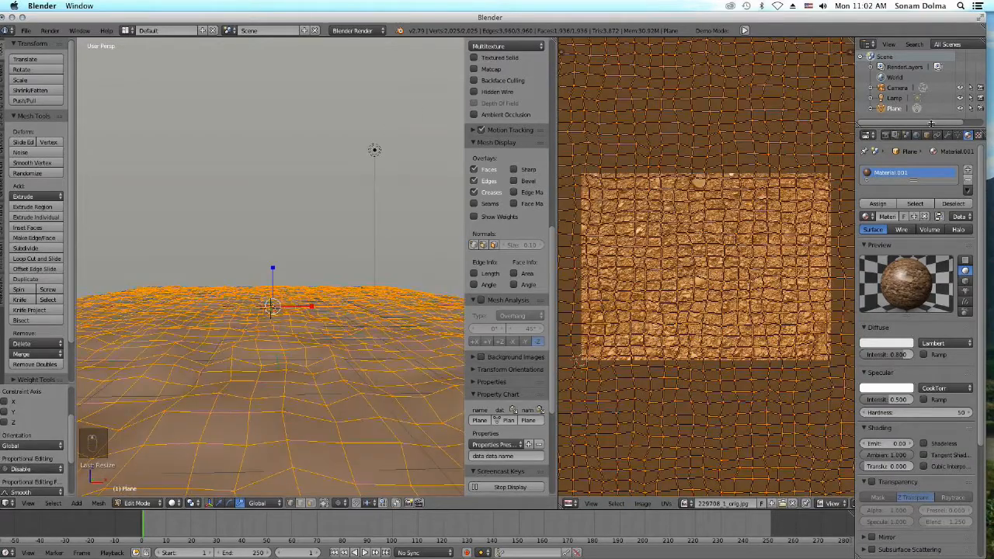
{"action": "left_click", "coordinate": [979, 137]}
{"action": "key", "text": "s"}
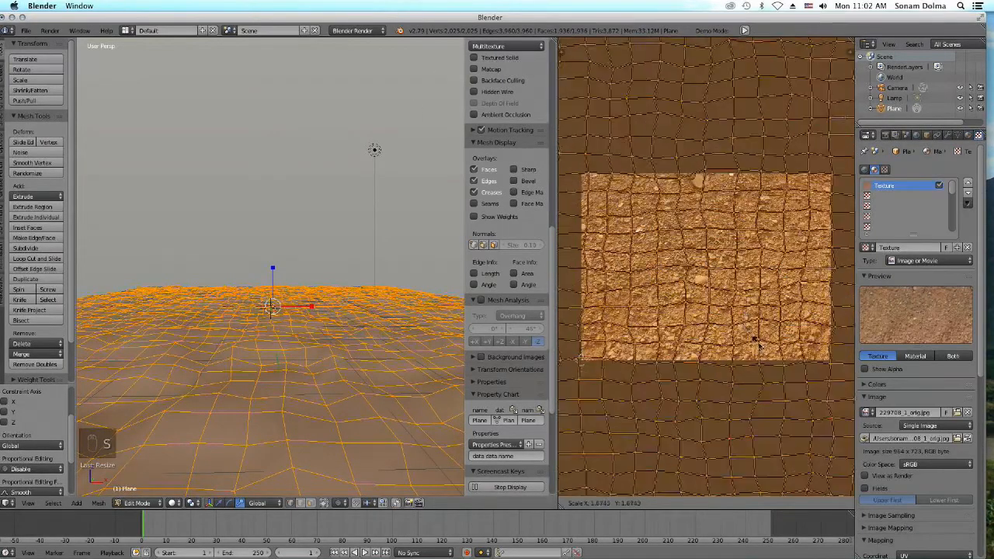
{"action": "left_click", "coordinate": [753, 340]}
{"action": "scroll", "coordinate": [710, 295], "scroll_direction": "down", "scroll_amount": 2}
{"action": "scroll", "coordinate": [710, 295], "scroll_direction": "down", "scroll_amount": 1}
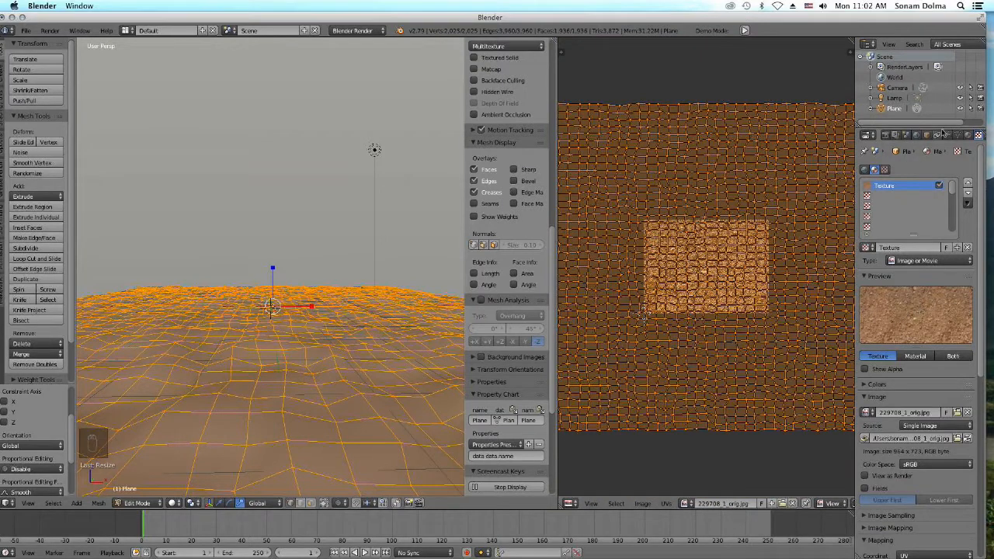
Set the material's diffuse intensity to 0.581 and specular intensity to 0, and preview the terrain with Material shading in Object Mode
{"action": "left_click", "coordinate": [968, 135]}
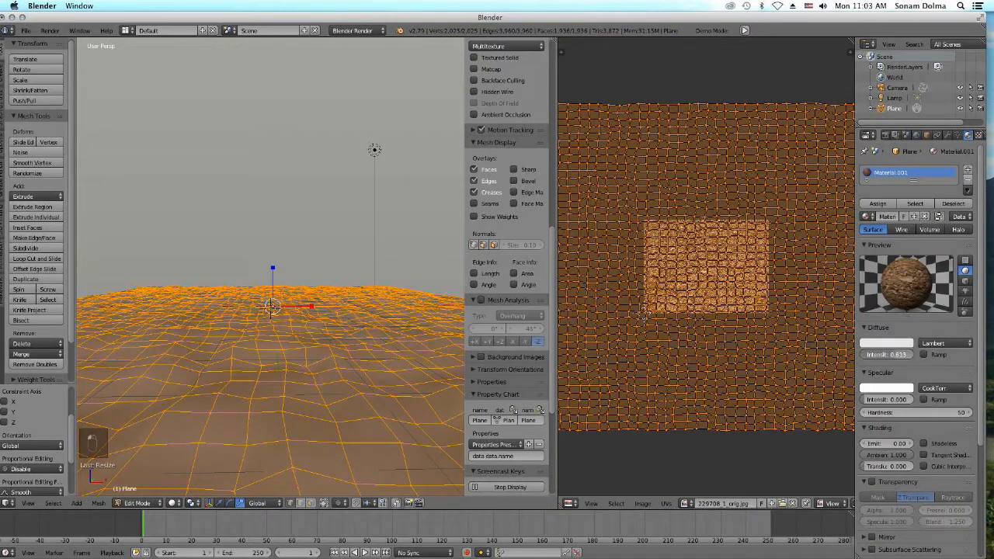
{"action": "left_click", "coordinate": [173, 503]}
{"action": "left_click", "coordinate": [201, 447]}
{"action": "scroll", "coordinate": [194, 435], "scroll_direction": "up", "scroll_amount": 3}
{"action": "left_click", "coordinate": [138, 503]}
{"action": "left_click", "coordinate": [142, 491]}
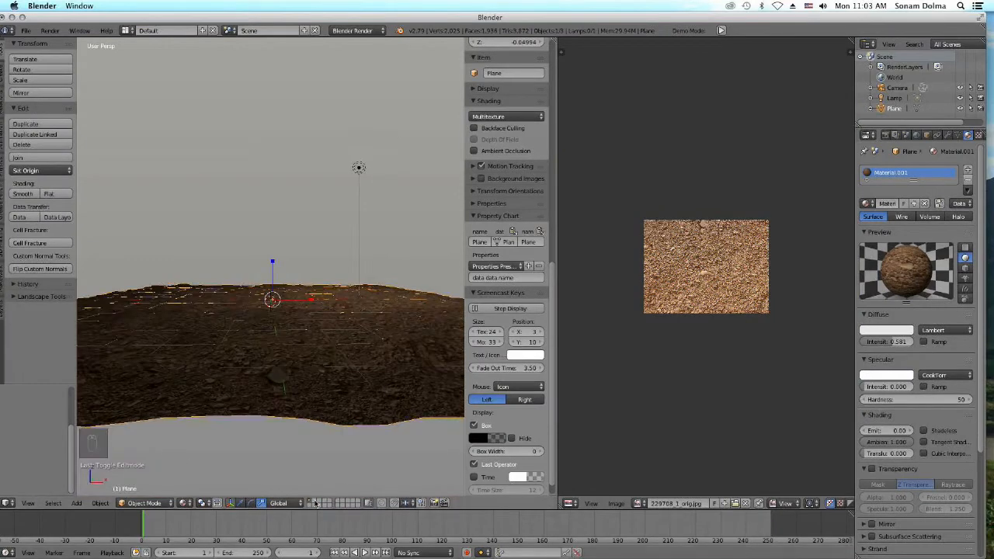
Save the soil texture image from the UV/Image Editor with the terrain in Edit Mode
{"action": "left_click", "coordinate": [138, 502]}
{"action": "left_click", "coordinate": [142, 479]}
{"action": "left_click", "coordinate": [642, 504]}
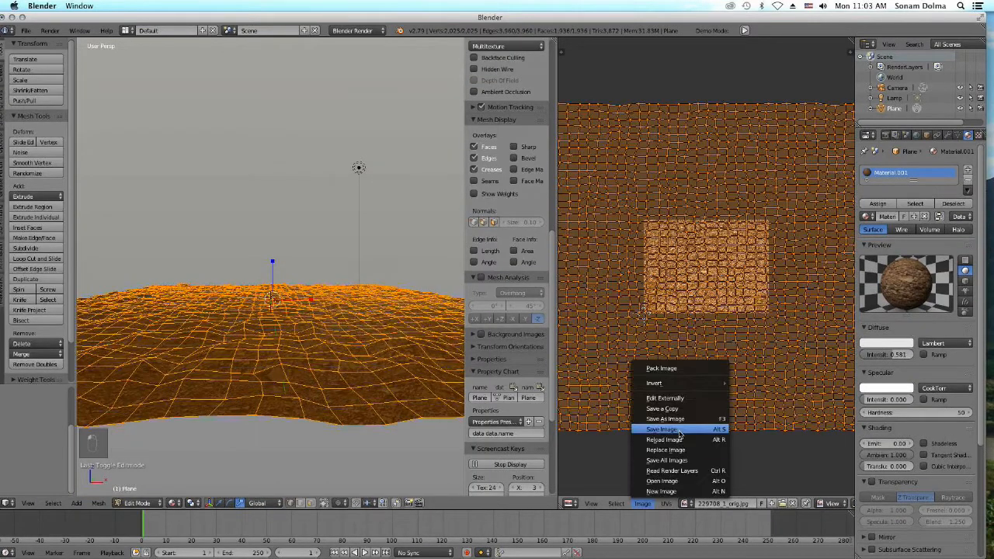
{"action": "left_click", "coordinate": [681, 435]}
Close the UV/Image Editor area and return the terrain to Object Mode
{"action": "left_click_drag", "start_coordinate": [555, 40], "coordinate": [594, 48]}
{"action": "left_click", "coordinate": [138, 502]}
{"action": "left_click", "coordinate": [141, 491]}
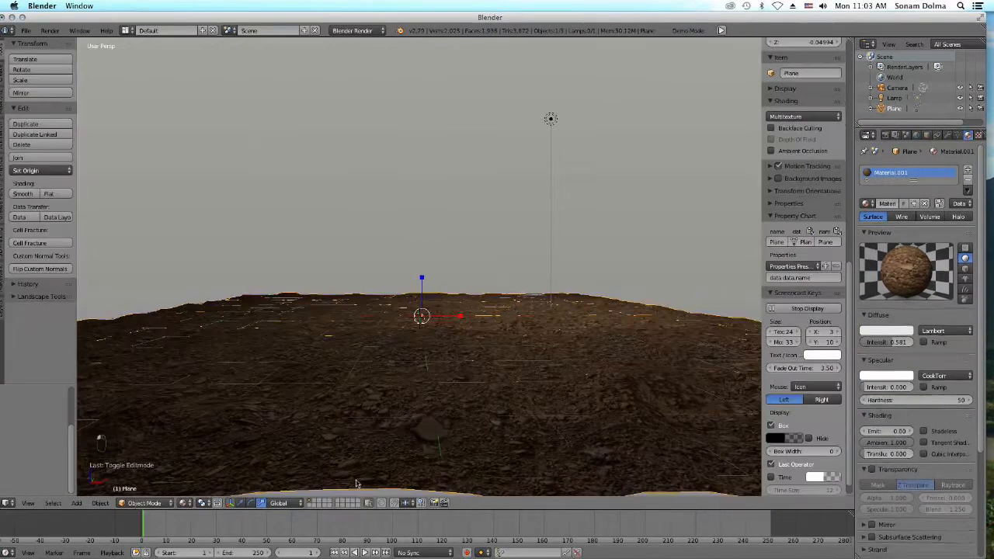
Add a mesh plane on an empty layer and rotate it upright
{"action": "key", "text": "Delete"}
{"action": "key", "text": "shift+a"}
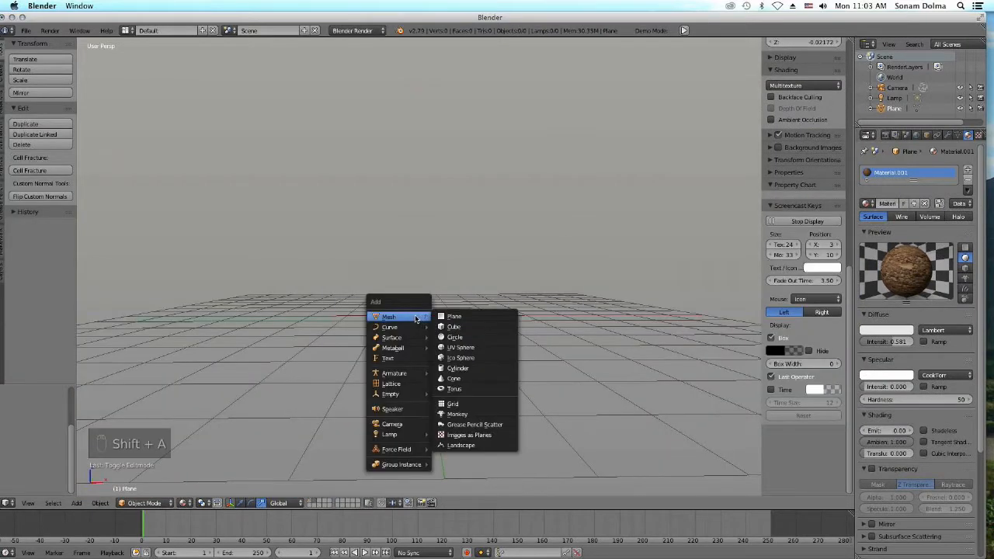
{"action": "left_click", "coordinate": [452, 320]}
{"action": "key", "text": "r"}
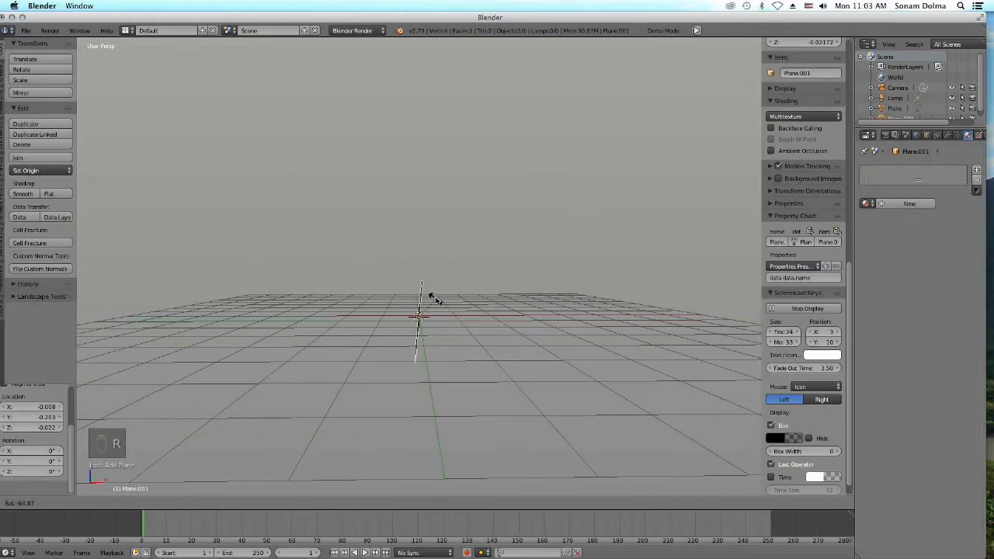
{"action": "left_click", "coordinate": [437, 301]}
Scale the upright plane into a tall, narrow strip in the right view
{"action": "left_click", "coordinate": [28, 503]}
{"action": "left_click", "coordinate": [35, 412]}
{"action": "key", "text": "s"}
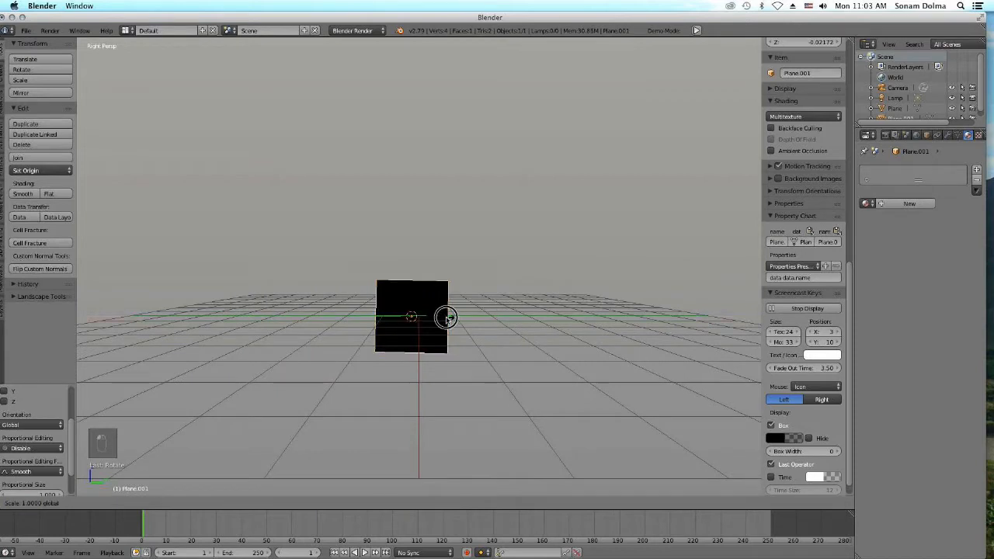
{"action": "left_click_drag", "start_coordinate": [424, 320], "coordinate": [418, 319]}
{"action": "scroll", "coordinate": [418, 320], "scroll_direction": "up", "scroll_amount": 5}
Move the strip's mesh up in Edit Mode so its base sits at the object's origin
{"action": "left_click", "coordinate": [28, 503]}
{"action": "left_click", "coordinate": [139, 504]}
{"action": "left_click", "coordinate": [144, 481]}
{"action": "key", "text": "g"}
{"action": "left_click", "coordinate": [435, 323]}
Subdivide the strip with two cuts
{"action": "key", "text": "w"}
{"action": "left_click", "coordinate": [443, 215]}
{"action": "scroll", "coordinate": [63, 419], "scroll_direction": "up", "scroll_amount": 3}
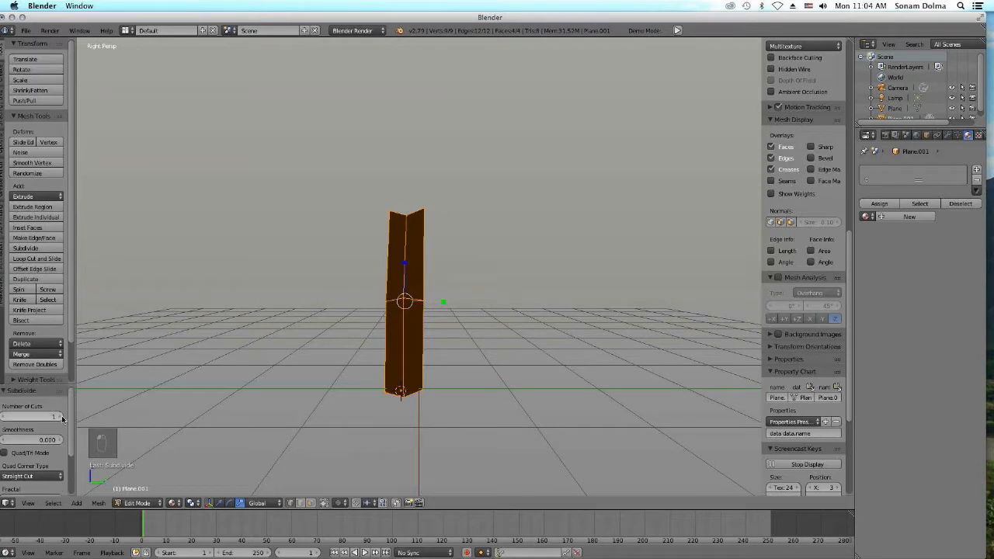
Reshape the strip's middle by adjusting its central vertices and its upper inner row
{"action": "right_click", "coordinate": [405, 332]}
{"action": "key", "text": "c"}
{"action": "left_click_drag", "start_coordinate": [403, 291], "coordinate": [407, 317]}
{"action": "right_click", "coordinate": [425, 271]}
{"action": "key", "text": "c"}
{"action": "left_click_drag", "start_coordinate": [424, 271], "coordinate": [388, 271]}
{"action": "right_click", "coordinate": [390, 269]}
{"action": "left_click_drag", "start_coordinate": [406, 233], "coordinate": [407, 244]}
Narrow the strip's top row and upper inner row of vertices along the Y axis
{"action": "right_click", "coordinate": [425, 206]}
{"action": "key", "text": "c"}
{"action": "mouse_move", "coordinate": [425, 207]}
{"action": "left_mouse_down"}
{"action": "mouse_move", "coordinate": [391, 209]}
{"action": "mouse_move", "coordinate": [420, 208]}
{"action": "left_mouse_up"}
{"action": "right_click", "coordinate": [391, 209]}
{"action": "right_click", "coordinate": [424, 272]}
{"action": "key", "text": "c"}
{"action": "left_click_drag", "start_coordinate": [422, 273], "coordinate": [391, 272]}
{"action": "right_click", "coordinate": [391, 271]}
{"action": "left_click_drag", "start_coordinate": [446, 271], "coordinate": [432, 269]}
Narrow the lower inner row of vertices so the strip tapers evenly from base to tip like a grass blade
{"action": "right_click", "coordinate": [421, 329]}
{"action": "key", "text": "c"}
{"action": "right_click", "coordinate": [390, 332]}
{"action": "mouse_move", "coordinate": [421, 329]}
{"action": "left_mouse_down"}
{"action": "mouse_move", "coordinate": [390, 333]}
{"action": "mouse_move", "coordinate": [432, 330]}
{"action": "left_mouse_up"}
{"action": "right_click", "coordinate": [418, 292], "text": "alt"}
{"action": "right_click", "coordinate": [410, 271], "text": "alt"}
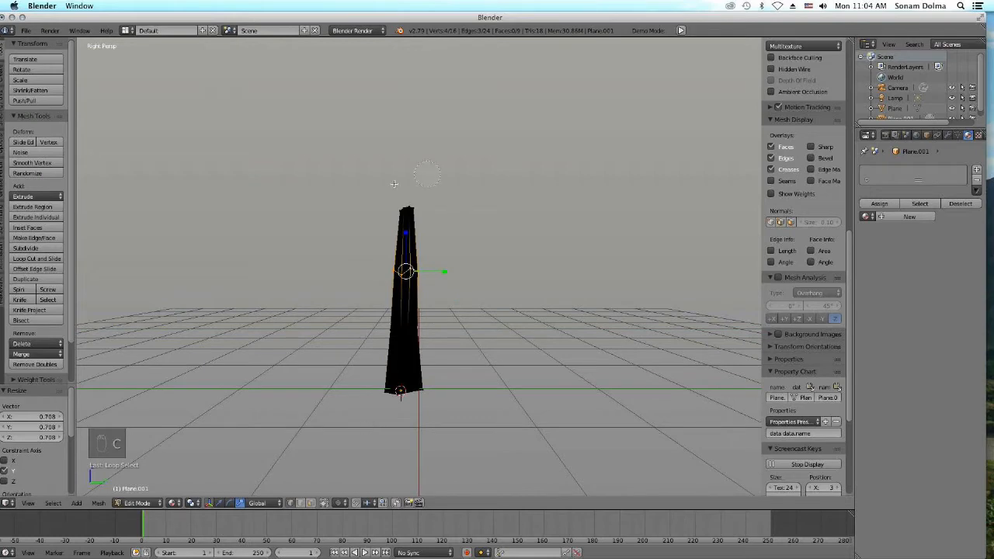
Rotate the blade's upper vertex rows in the front view so the upper part leans over
{"action": "left_click", "coordinate": [28, 503]}
{"action": "left_click", "coordinate": [70, 443]}
{"action": "left_click", "coordinate": [28, 503]}
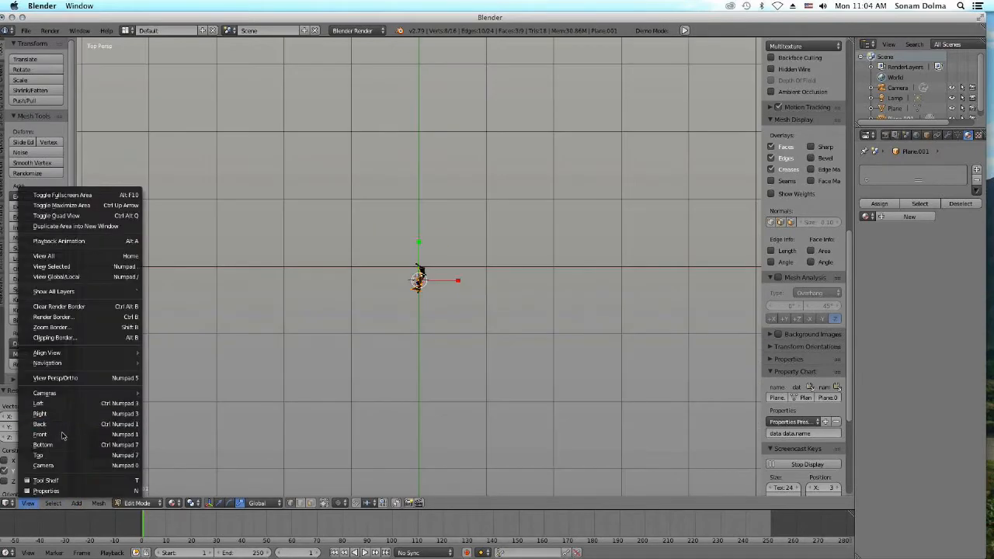
{"action": "left_click", "coordinate": [70, 419]}
{"action": "key", "text": "r"}
{"action": "left_click", "coordinate": [452, 267]}
Move the leaning upper part of the blade and rotate its tip by -33.1° to bend it further
{"action": "key", "text": "g"}
{"action": "left_click", "coordinate": [467, 302]}
{"action": "key", "text": "r"}
{"action": "left_click", "coordinate": [423, 242]}
Scale the blade's tip vertices down and merge them at the first one into a single point
{"action": "right_click", "coordinate": [331, 243]}
{"action": "right_click", "coordinate": [330, 236], "text": "alt"}
{"action": "key", "text": "s"}
{"action": "key", "text": "z"}
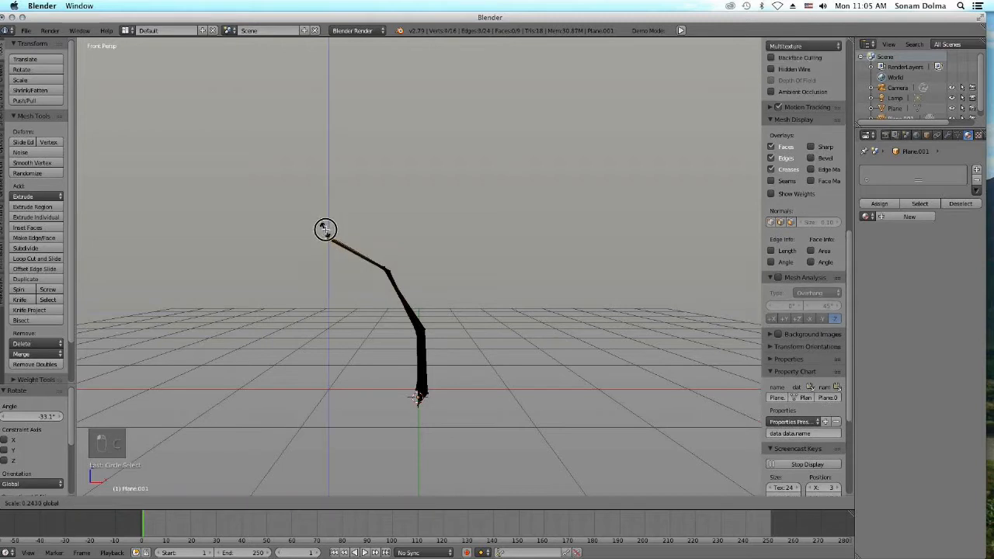
{"action": "left_click", "coordinate": [325, 228]}
{"action": "key", "text": "s"}
{"action": "left_click", "coordinate": [440, 251]}
{"action": "key", "text": "alt+m"}
{"action": "left_click", "coordinate": [407, 307]}
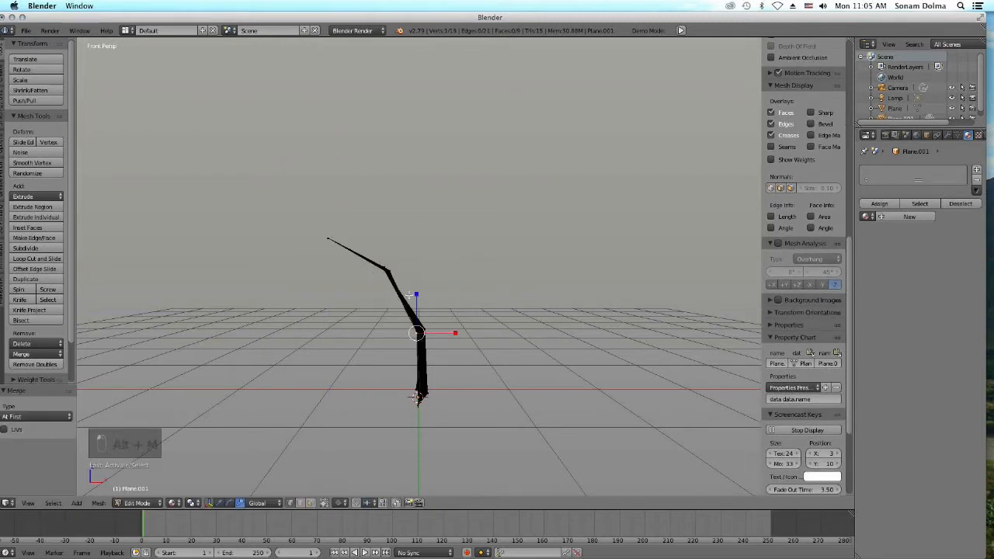
Move the blade's vertices from the lower inner row up to the tip by about -0.295 in X and -0.106 in Z
{"action": "key", "text": "c"}
{"action": "left_click_drag", "start_coordinate": [389, 272], "coordinate": [326, 244]}
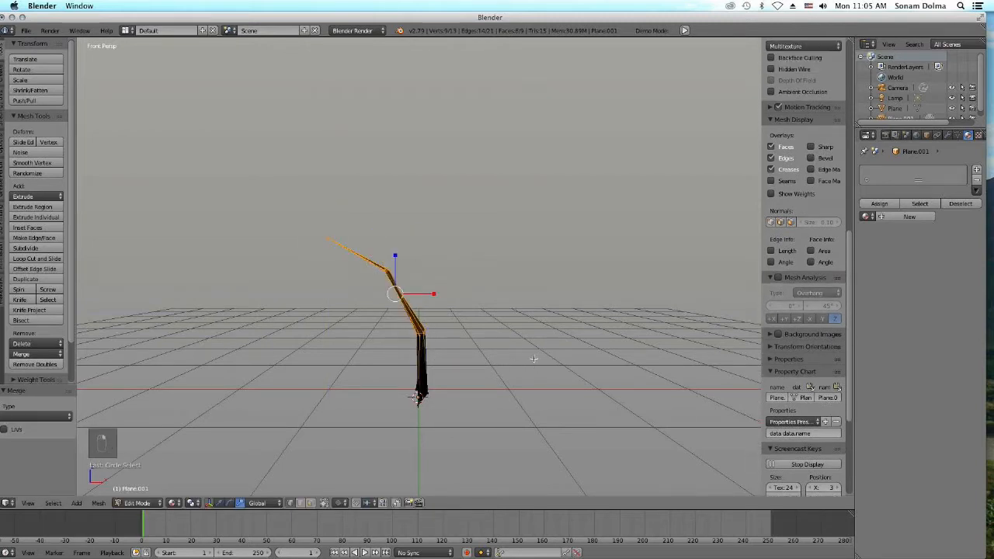
{"action": "key", "text": "g"}
{"action": "left_click", "coordinate": [479, 338]}
Shift the lower inner row of vertices in positive X to round the blade's curve, and return to Object Mode
{"action": "right_click", "coordinate": [401, 342], "text": "alt"}
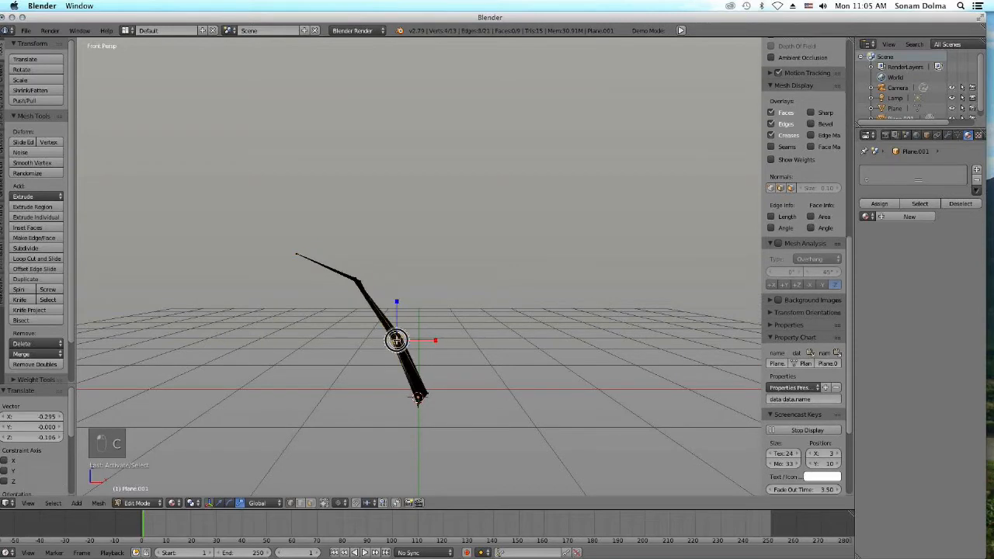
{"action": "key", "text": "g"}
{"action": "left_click", "coordinate": [433, 333]}
{"action": "key", "text": "Tab"}
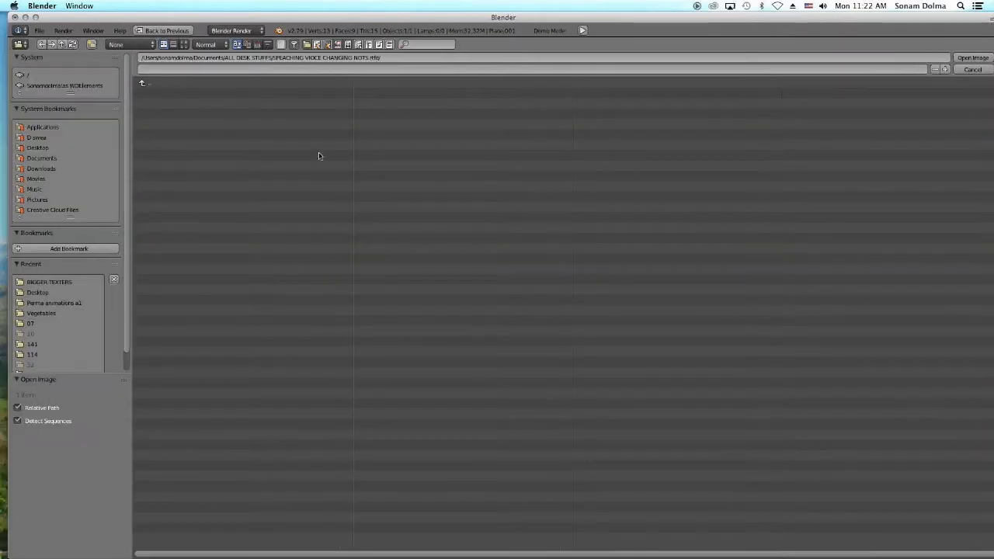
Load the green leaf image from the Desktop's Fro grass folder as the blade's texture
{"action": "left_click_drag", "start_coordinate": [182, 19], "coordinate": [178, 18]}
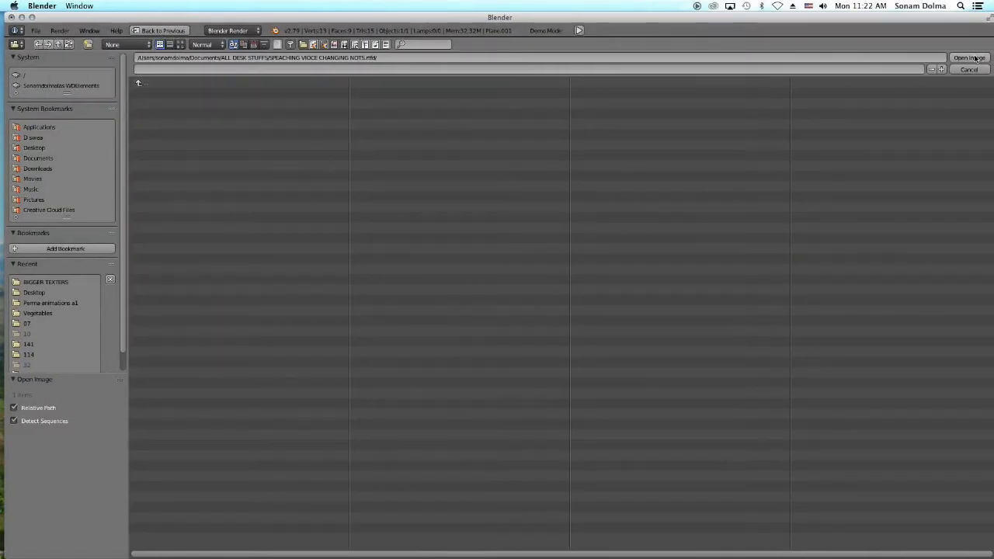
{"action": "left_click", "coordinate": [978, 58]}
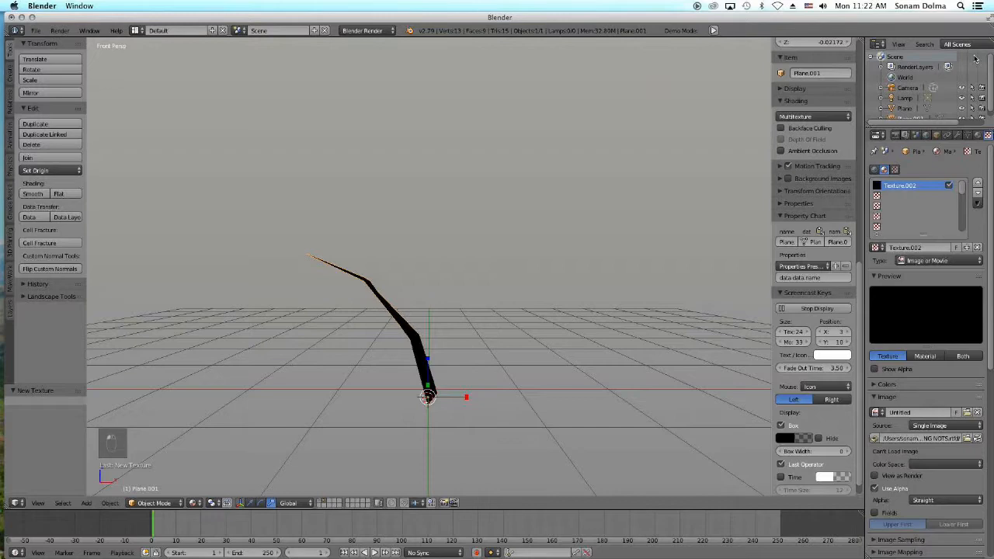
{"action": "left_click", "coordinate": [969, 414]}
{"action": "left_click", "coordinate": [45, 148]}
{"action": "left_click", "coordinate": [192, 92]}
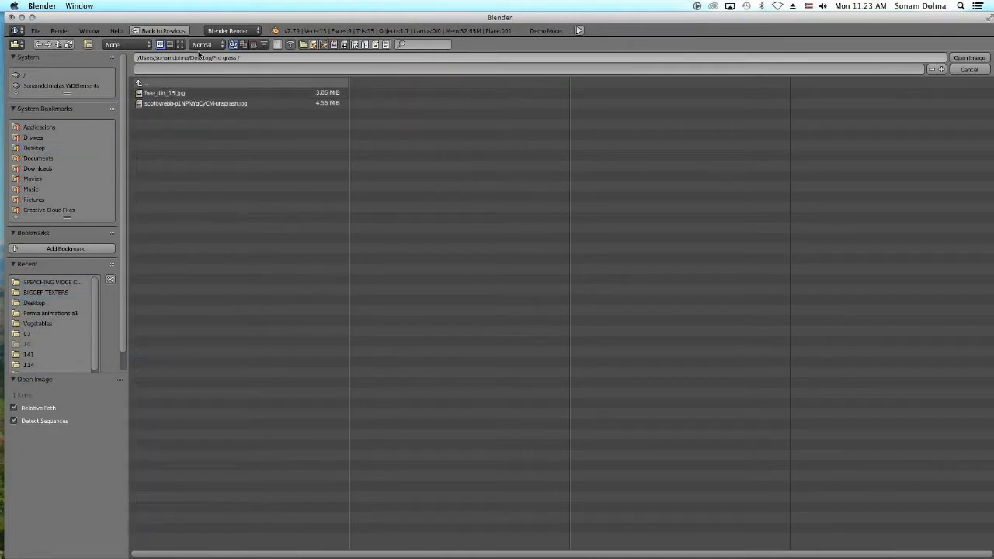
{"action": "left_click", "coordinate": [180, 45]}
{"action": "left_click", "coordinate": [306, 131]}
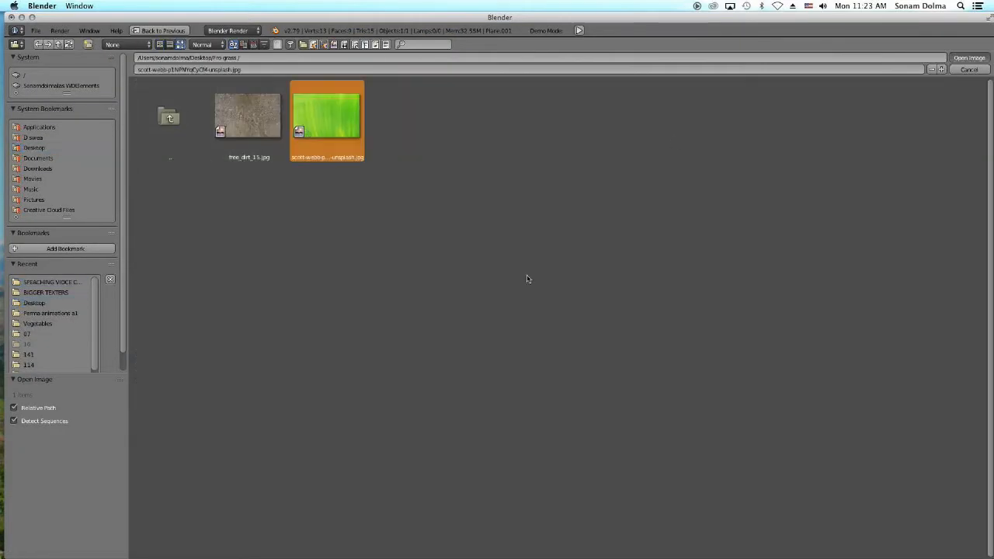
{"action": "key", "text": "Return"}
Show the blade's material settings and split the 3D view, making the new area a UV/Image Editor
{"action": "left_click", "coordinate": [978, 135]}
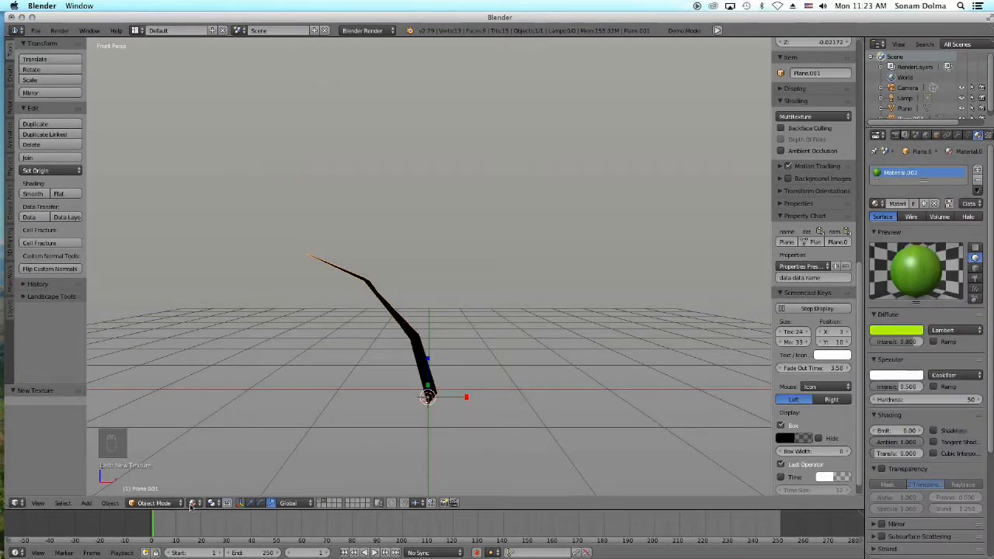
{"action": "mouse_move", "coordinate": [862, 99]}
{"action": "left_mouse_down"}
{"action": "mouse_move", "coordinate": [808, 100]}
{"action": "mouse_move", "coordinate": [860, 100]}
{"action": "left_mouse_up"}
{"action": "left_click_drag", "start_coordinate": [856, 41], "coordinate": [497, 466]}
{"action": "left_click", "coordinate": [512, 503]}
{"action": "left_click", "coordinate": [544, 411]}
Display the green leaf image in the UV/Image Editor
{"action": "left_click", "coordinate": [578, 502]}
{"action": "left_click", "coordinate": [596, 407]}
{"action": "scroll", "coordinate": [608, 317], "scroll_direction": "up", "scroll_amount": 2}
{"action": "scroll", "coordinate": [609, 316], "scroll_direction": "down", "scroll_amount": 2}
Unwrap the blade mesh in Edit Mode and rotate its UV island about 183° over the leaf image
{"action": "left_click", "coordinate": [154, 502]}
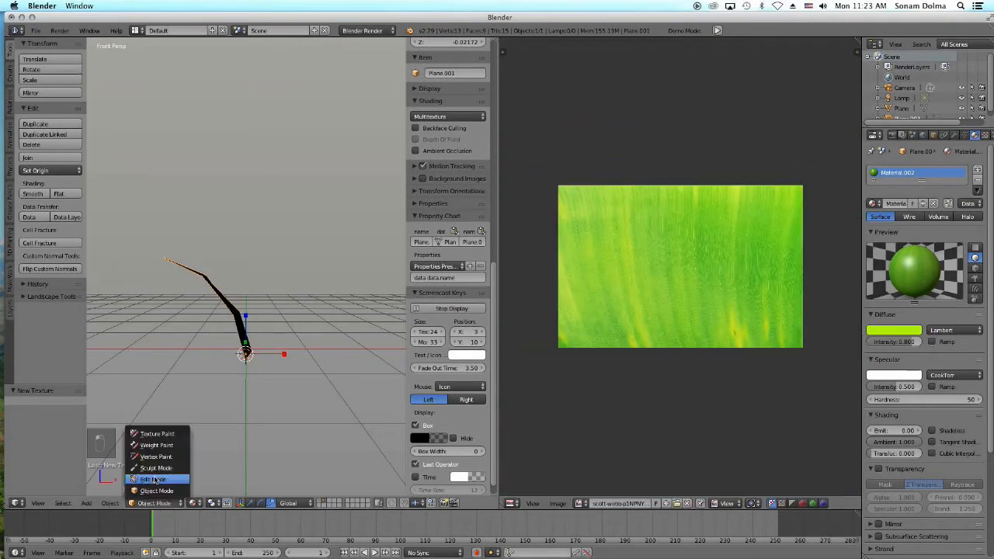
{"action": "left_click", "coordinate": [159, 482]}
{"action": "key", "text": "u"}
{"action": "left_click", "coordinate": [251, 307]}
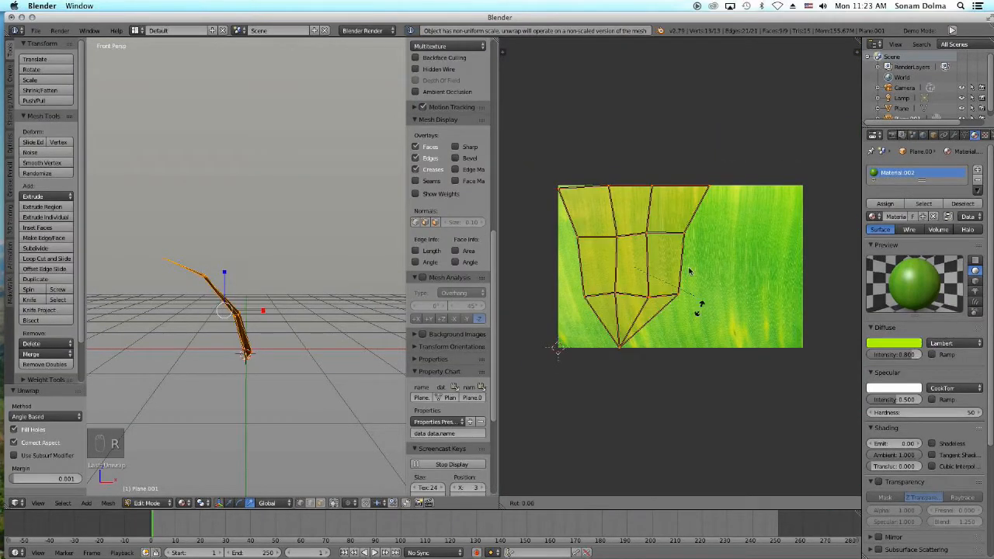
{"action": "key", "text": "r"}
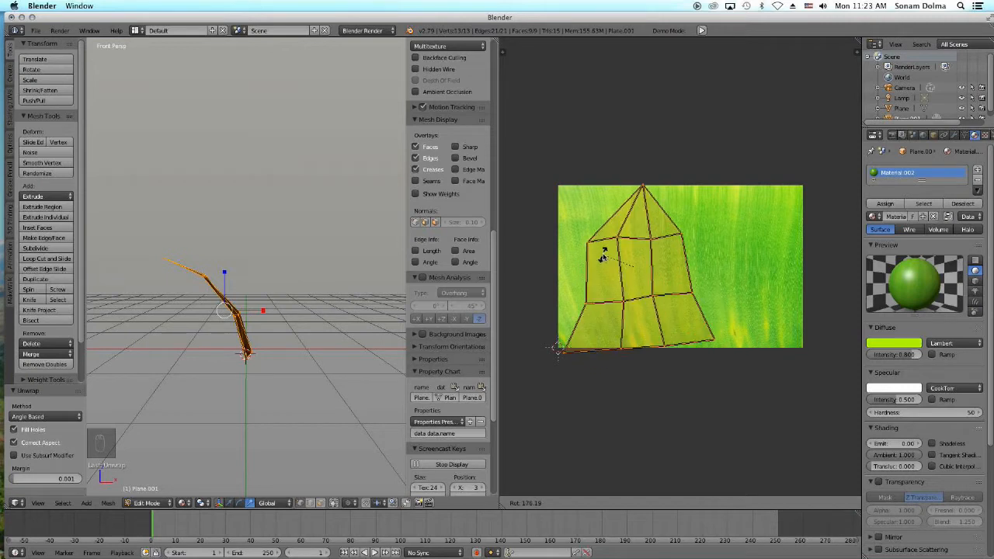
{"action": "left_click", "coordinate": [620, 276]}
Narrow the UV island to about 0.42 along X and move it to the left edge of the leaf image
{"action": "key", "text": "s"}
{"action": "key", "text": "x"}
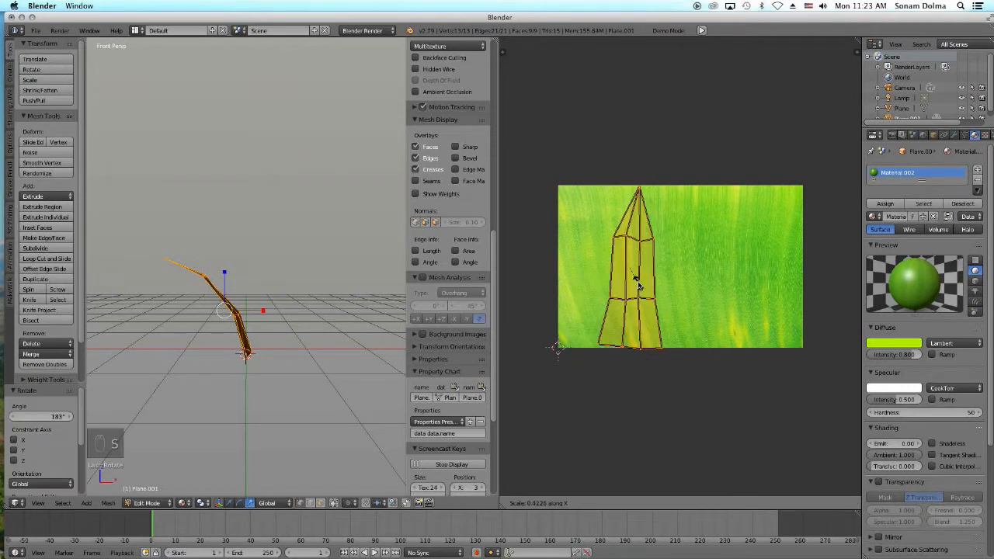
{"action": "left_click", "coordinate": [635, 284]}
{"action": "key", "text": "g"}
{"action": "left_click", "coordinate": [613, 295]}
Rotate the UV island so it stands upright along the image's left edge with its tip pointing down
{"action": "key", "text": "r"}
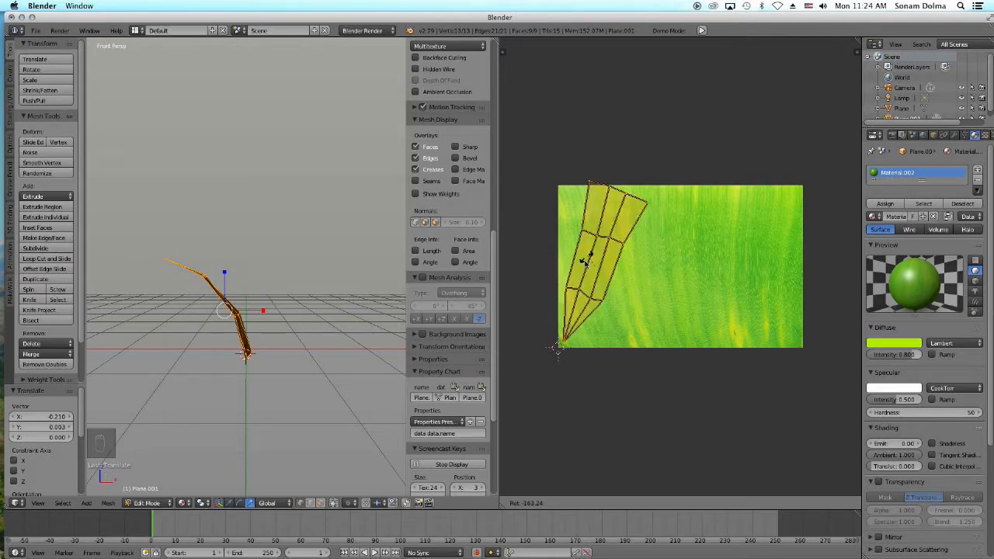
{"action": "left_click", "coordinate": [586, 267]}
{"action": "key", "text": "r"}
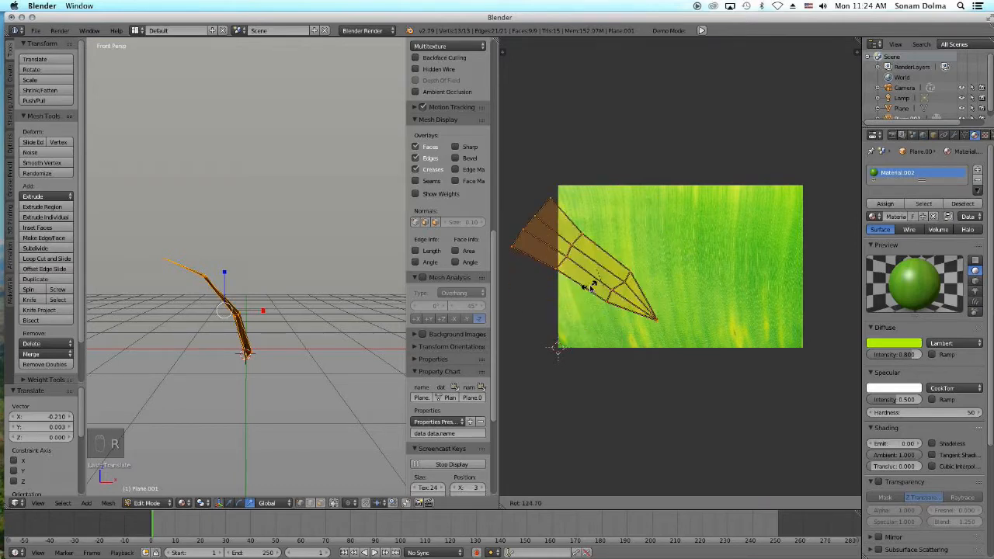
{"action": "left_click", "coordinate": [588, 286]}
Assign the green material to the blade's faces, toggling to Object Mode and back to Edit Mode
{"action": "left_click", "coordinate": [877, 204]}
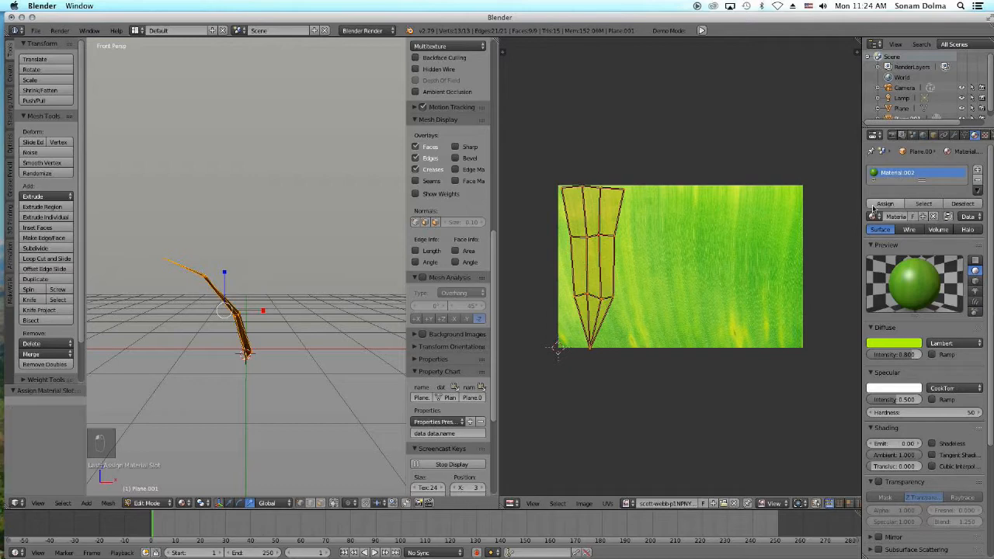
{"action": "left_click", "coordinate": [153, 505]}
{"action": "left_click", "coordinate": [152, 490]}
{"action": "left_click", "coordinate": [153, 503]}
{"action": "left_click", "coordinate": [153, 479]}
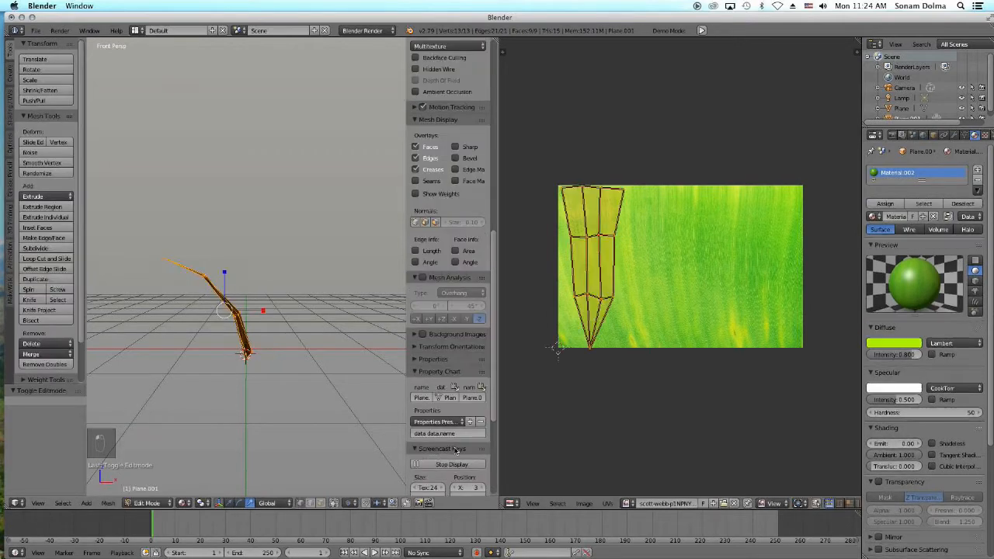
Save the leaf image, merge the UV/Image Editor area back into the 3D view and return to Object Mode
{"action": "left_click", "coordinate": [585, 504]}
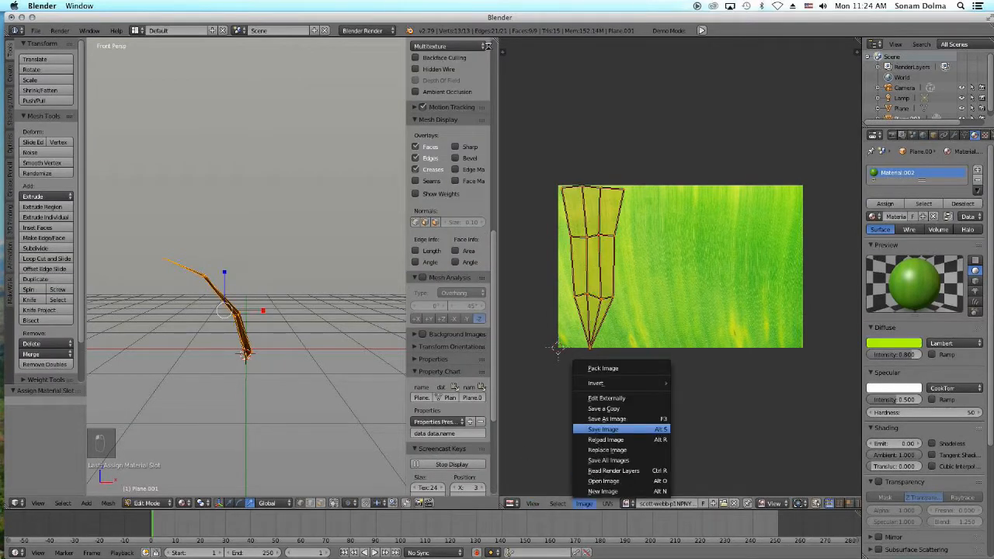
{"action": "left_click_drag", "start_coordinate": [492, 44], "coordinate": [516, 53]}
{"action": "left_click", "coordinate": [145, 502]}
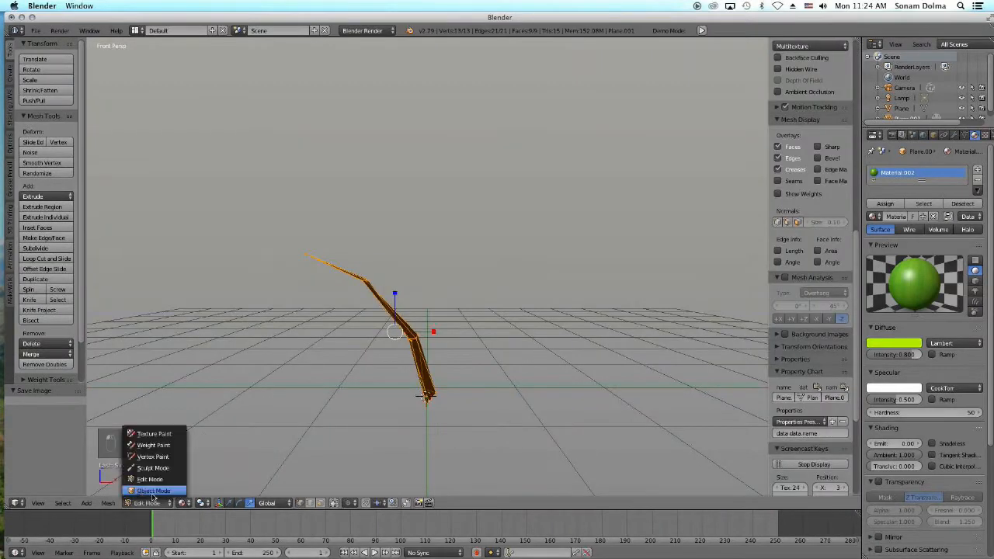
{"action": "left_click", "coordinate": [143, 492]}
Show the blade's texture settings and set the viewport shading to Texture
{"action": "left_click", "coordinate": [985, 136]}
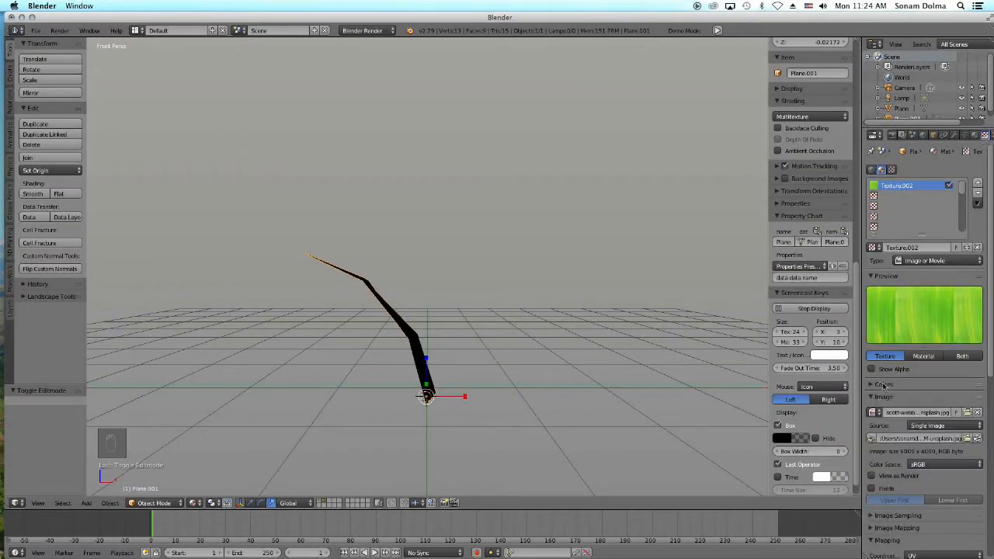
{"action": "left_click", "coordinate": [193, 503]}
{"action": "left_click", "coordinate": [208, 445]}
{"action": "left_click", "coordinate": [192, 503]}
{"action": "left_click", "coordinate": [199, 446]}
{"action": "left_click", "coordinate": [194, 504]}
{"action": "left_click", "coordinate": [210, 457]}
Duplicate the blade in the top view, then rotate, shrink and move the copy as a small upper-left blade at the base
{"action": "left_click", "coordinate": [38, 503]}
{"action": "left_click", "coordinate": [49, 456]}
{"action": "key", "text": "shift+d"}
{"action": "right_click", "coordinate": [456, 277]}
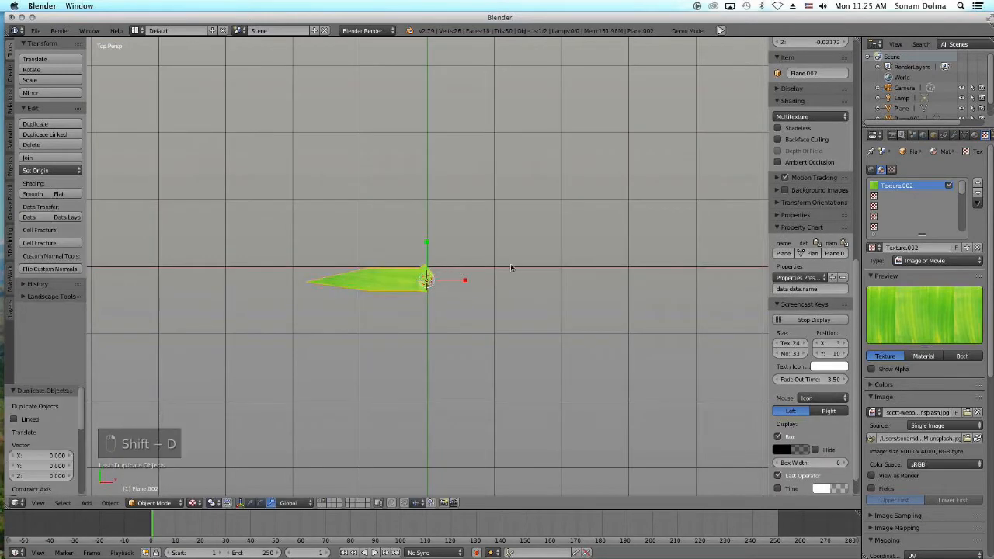
{"action": "key", "text": "r"}
{"action": "left_click", "coordinate": [533, 342]}
{"action": "key", "text": "s"}
{"action": "left_click", "coordinate": [486, 349]}
{"action": "key", "text": "g"}
{"action": "left_click", "coordinate": [470, 325]}
Duplicate the small blade, rotate the copy toward the upper right and scale it by about 1.6
{"action": "key", "text": "shift+d"}
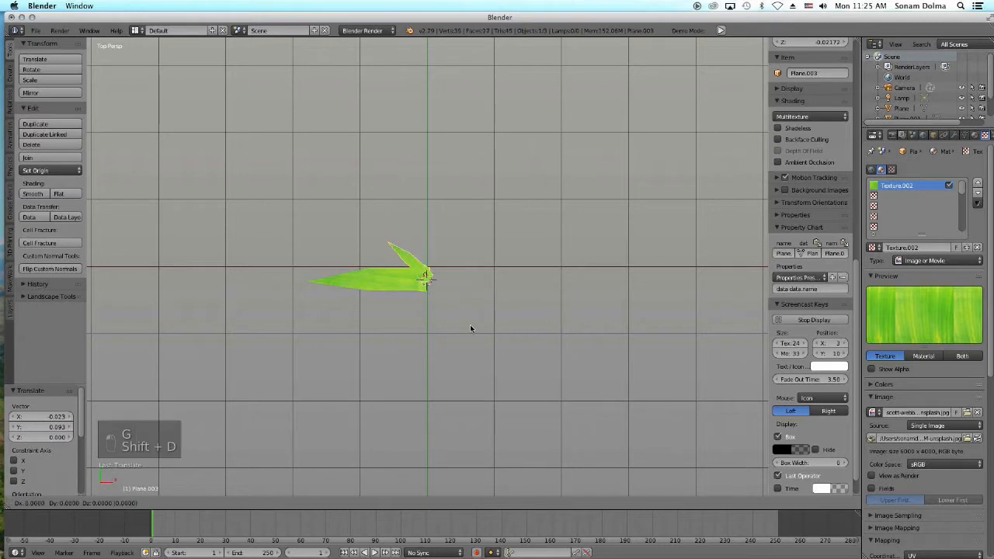
{"action": "right_click", "coordinate": [479, 325]}
{"action": "key", "text": "shift+d"}
{"action": "right_click", "coordinate": [478, 322]}
{"action": "key", "text": "r"}
{"action": "left_click", "coordinate": [498, 363]}
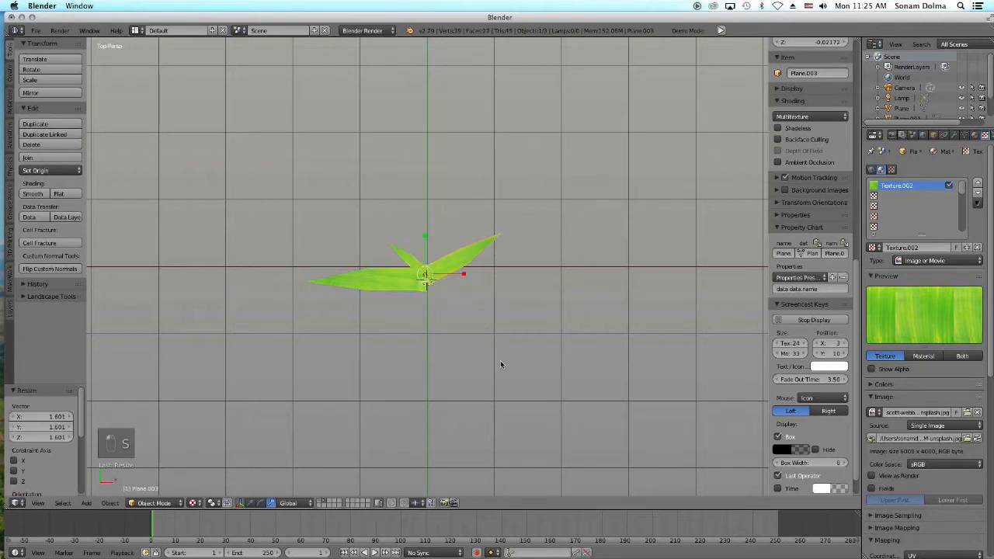
Rotate another blade copy about 109° so it points downward in the top view, and scale it down
{"action": "key", "text": "r"}
{"action": "left_click", "coordinate": [466, 328]}
{"action": "key", "text": "s"}
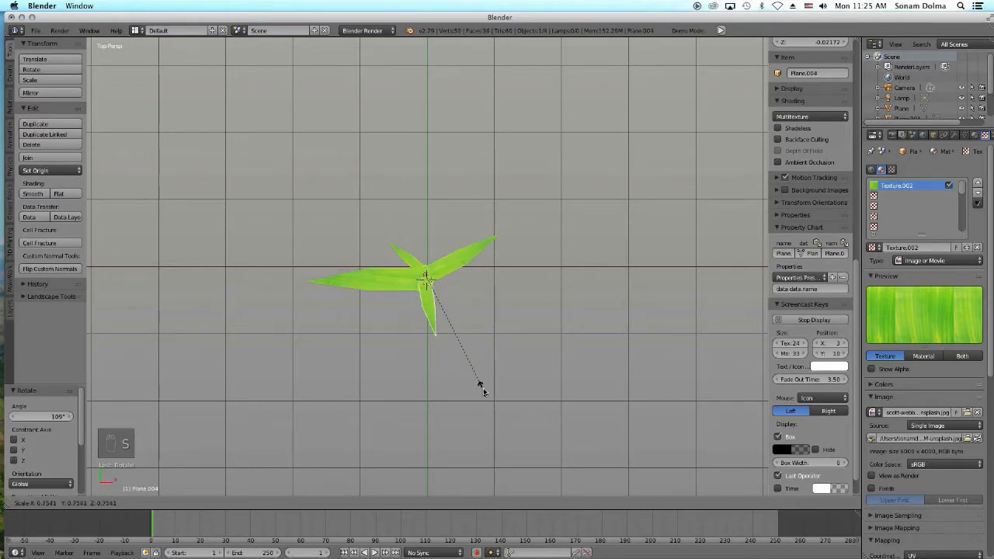
{"action": "left_click", "coordinate": [481, 377]}
{"action": "key", "text": "g"}
Duplicate the downward-pointing blade, then rotate and shrink the copy so it points to the lower right
{"action": "key", "text": "shift+d"}
{"action": "right_click", "coordinate": [486, 362]}
{"action": "key", "text": "r"}
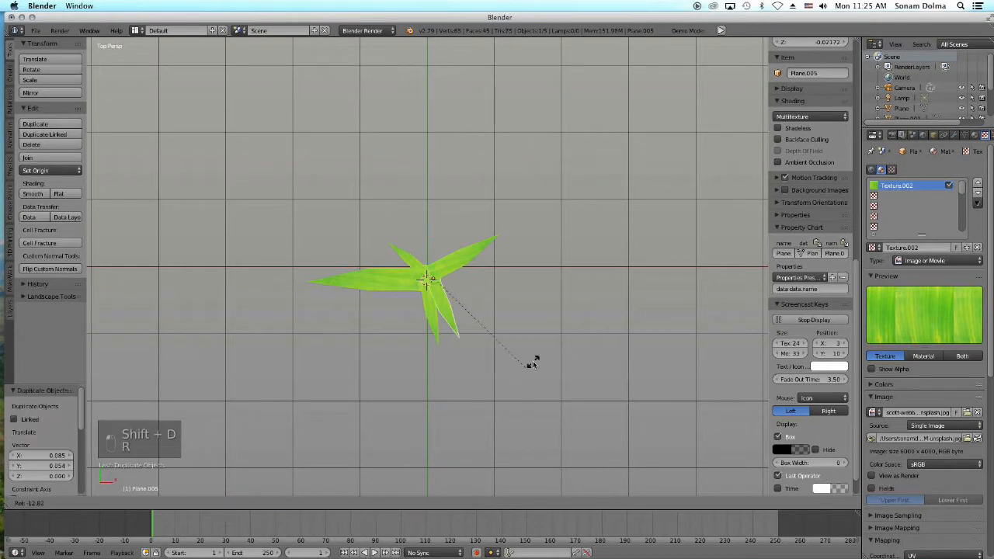
{"action": "left_click", "coordinate": [473, 344]}
{"action": "key", "text": "s"}
{"action": "left_click", "coordinate": [487, 353]}
Duplicate the lower-right blade, rotate the copy to point straight up in the top view and scale it by about 1.97
{"action": "key", "text": "shift+d"}
{"action": "right_click", "coordinate": [487, 354]}
{"action": "key", "text": "r"}
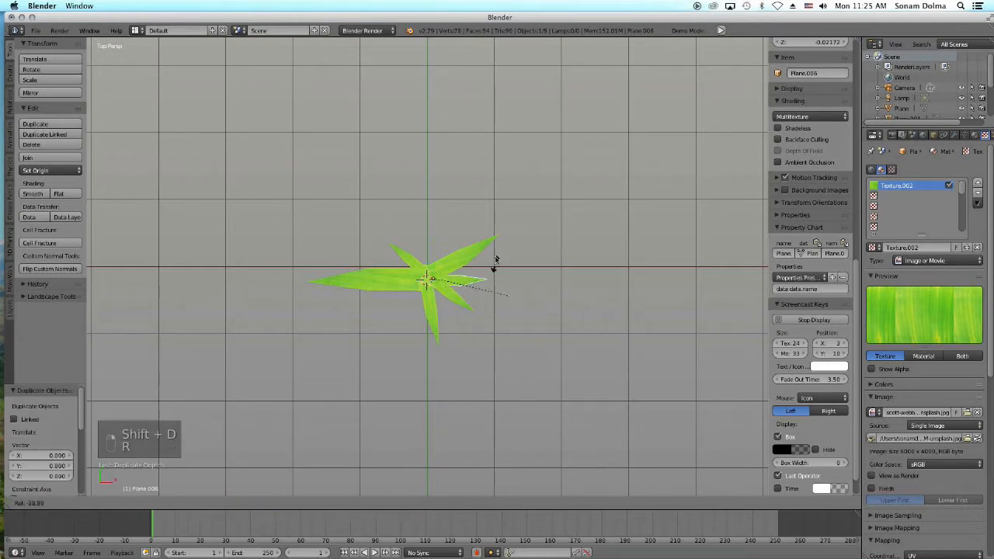
{"action": "left_click", "coordinate": [467, 339]}
{"action": "key", "text": "s"}
{"action": "left_click", "coordinate": [500, 376]}
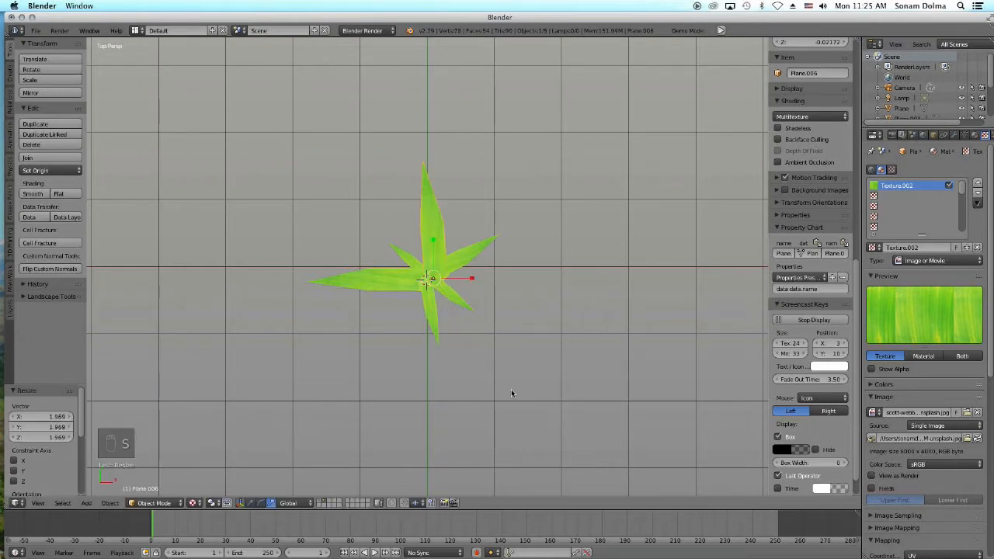
Duplicate the long upward blade and rotate the copy to point left, just below the original blade
{"action": "key", "text": "shift+d"}
{"action": "right_click", "coordinate": [483, 317]}
{"action": "key", "text": "r"}
{"action": "left_click", "coordinate": [486, 301]}
Tilt the new left-pointing blade in the front view, then rescale it and move it onto the tuft's base
{"action": "key", "text": "KP_1"}
{"action": "key", "text": "r"}
{"action": "left_click", "coordinate": [437, 362]}
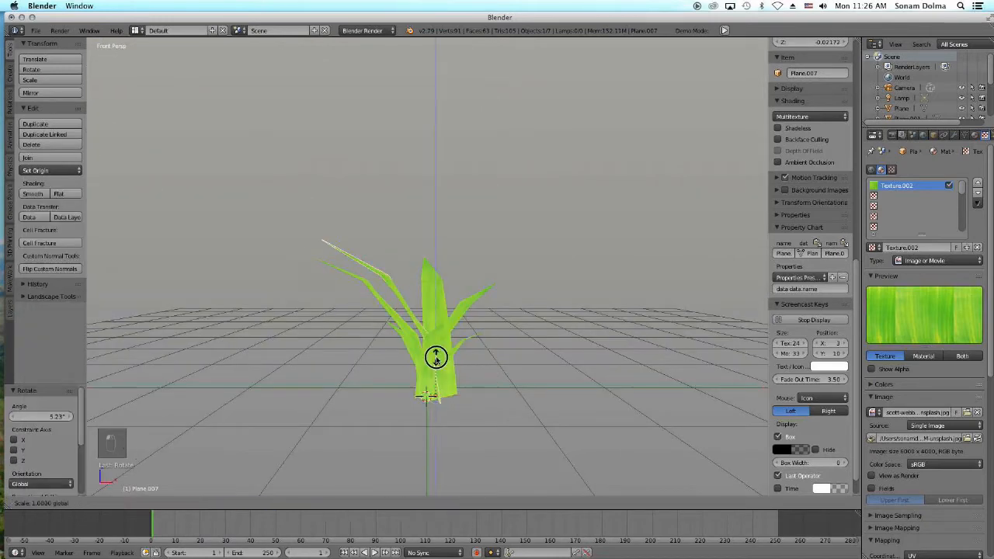
{"action": "left_click", "coordinate": [431, 375]}
{"action": "key", "text": "g"}
{"action": "key", "text": "s"}
{"action": "left_click", "coordinate": [462, 397]}
Narrow the wide blades of the tuft along the Y axis to about 0.6 of their width
{"action": "middle_click_drag", "start_coordinate": [510, 406], "coordinate": [409, 317]}
{"action": "key", "text": "s"}
{"action": "left_click", "coordinate": [410, 331]}
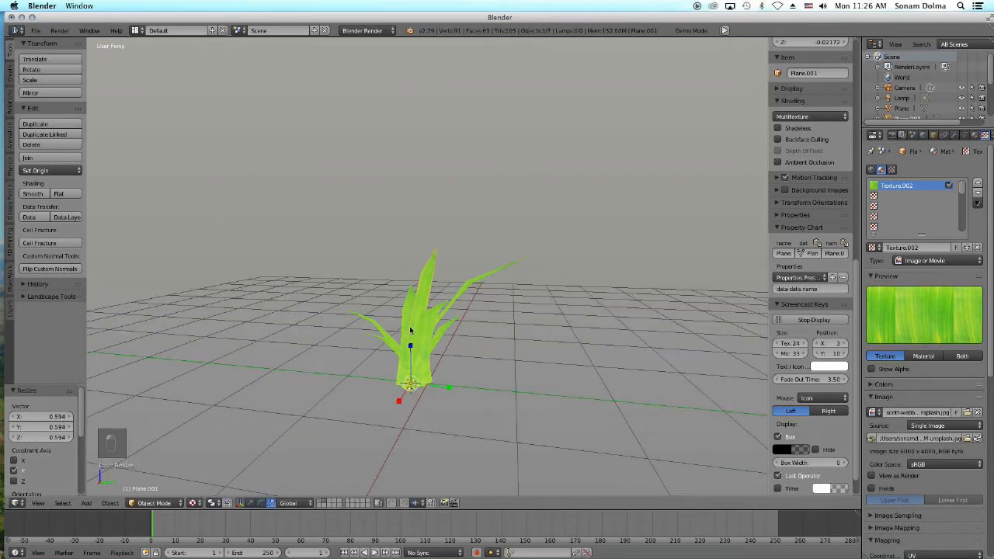
{"action": "left_click_drag", "start_coordinate": [455, 393], "coordinate": [435, 395]}
{"action": "middle_click_drag", "start_coordinate": [435, 394], "coordinate": [563, 381]}
Move the front blade about 0.065 in X, 0.011 in Y and -0.016 in Z toward the tuft's centre
{"action": "right_click", "coordinate": [417, 376]}
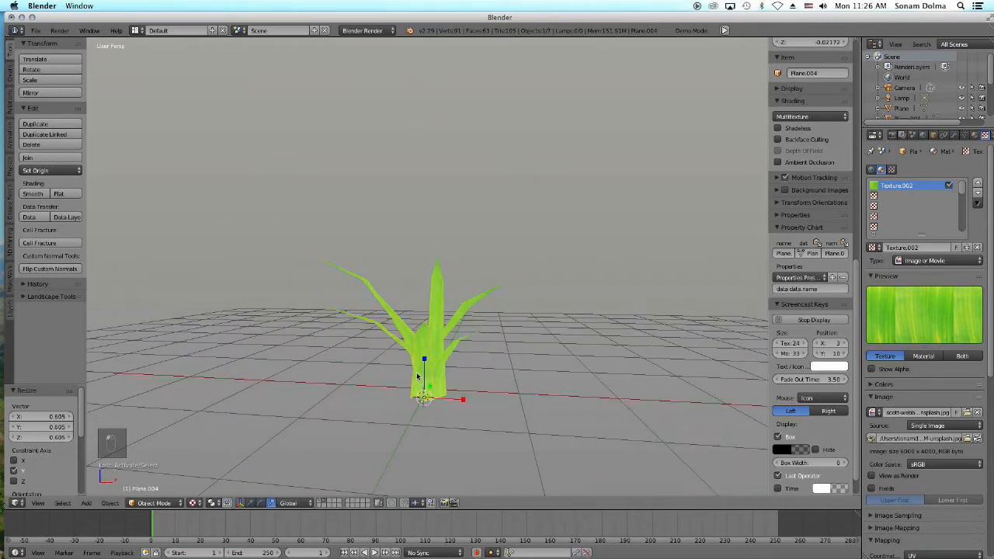
{"action": "key", "text": "g"}
{"action": "left_click", "coordinate": [460, 405]}
Duplicate the front blade in the top view, shift the copy about -0.039 in X and 0.241 in Y, and scale it to 0.675
{"action": "left_click", "coordinate": [38, 503]}
{"action": "left_click", "coordinate": [52, 456]}
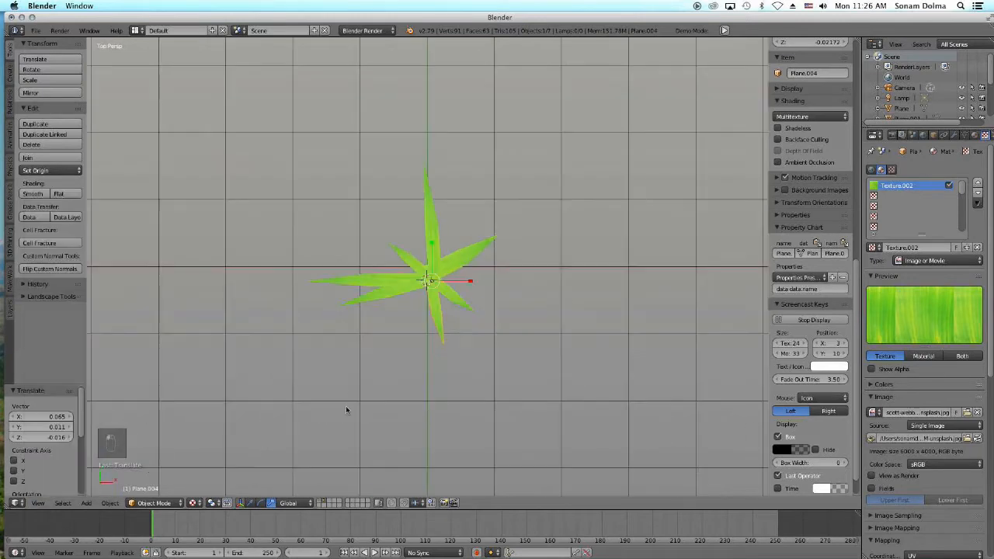
{"action": "key", "text": "shift+d"}
{"action": "left_click", "coordinate": [457, 358]}
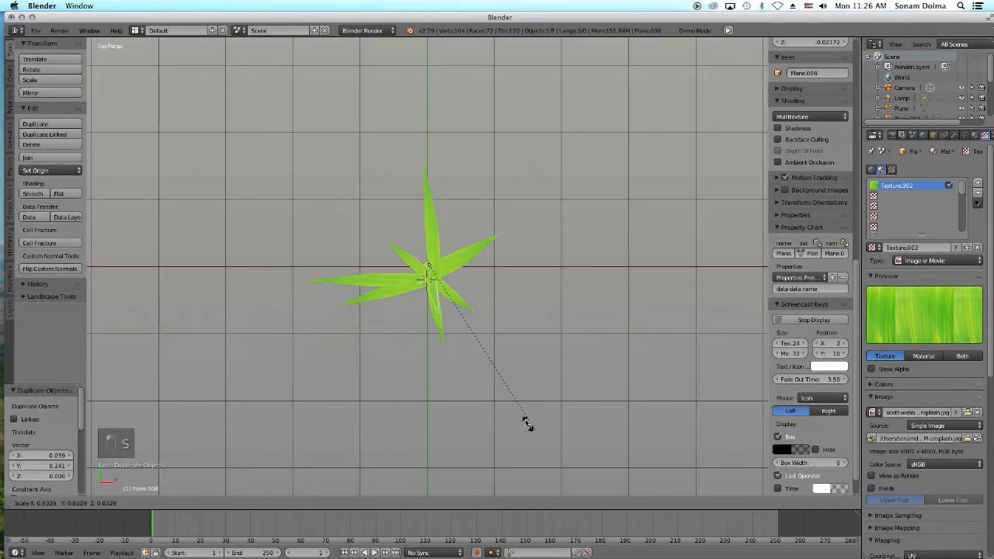
{"action": "key", "text": "s"}
{"action": "left_click", "coordinate": [514, 404]}
Tilt the new small blade and the right-hand blade outward in the front view
{"action": "left_click", "coordinate": [37, 502]}
{"action": "left_click", "coordinate": [63, 289]}
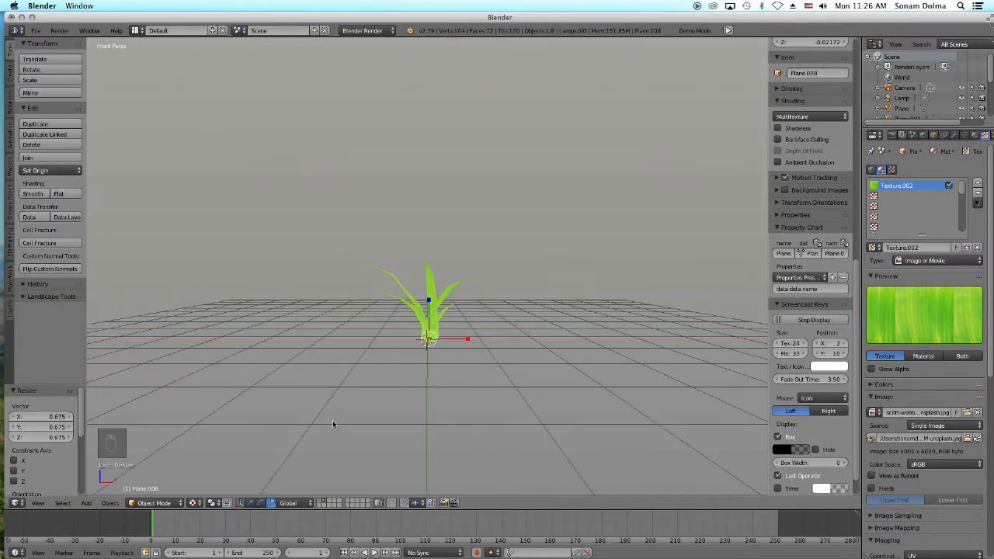
{"action": "key", "text": "r"}
{"action": "left_click", "coordinate": [511, 341]}
{"action": "right_click", "coordinate": [444, 298]}
{"action": "key", "text": "r"}
{"action": "left_click", "coordinate": [502, 344]}
{"action": "key", "text": "r"}
{"action": "left_click", "coordinate": [504, 369]}
Rotate the lower-left blade about -22° in the front view so it leans down toward the ground
{"action": "right_click", "coordinate": [422, 313]}
{"action": "key", "text": "r"}
{"action": "left_click", "coordinate": [455, 344]}
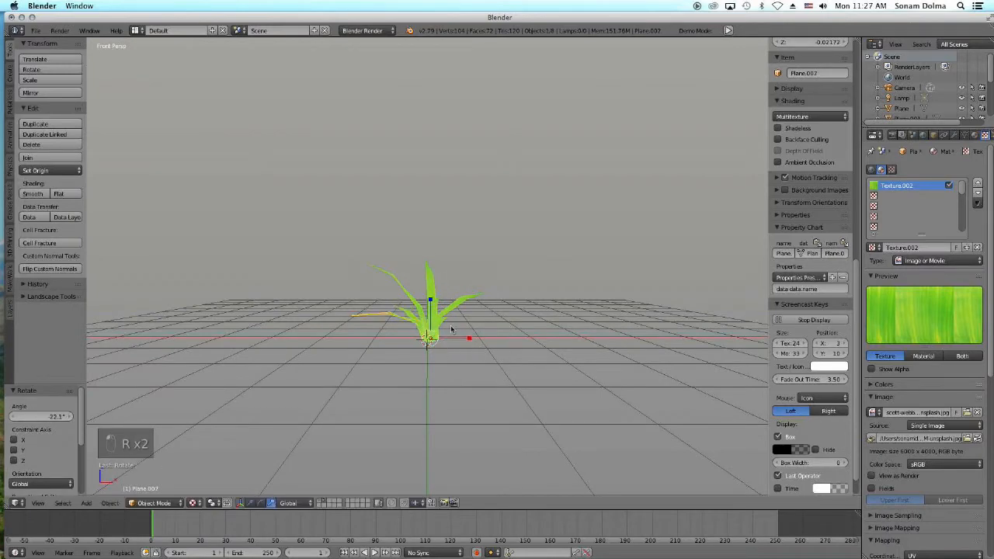
{"action": "left_click", "coordinate": [471, 341]}
Rotate the long blade about 14° in the right view and shift it -0.13 in Y and 0.05 in Z
{"action": "left_click", "coordinate": [38, 503]}
{"action": "left_click", "coordinate": [62, 410]}
{"action": "key", "text": "r"}
{"action": "left_click", "coordinate": [489, 351]}
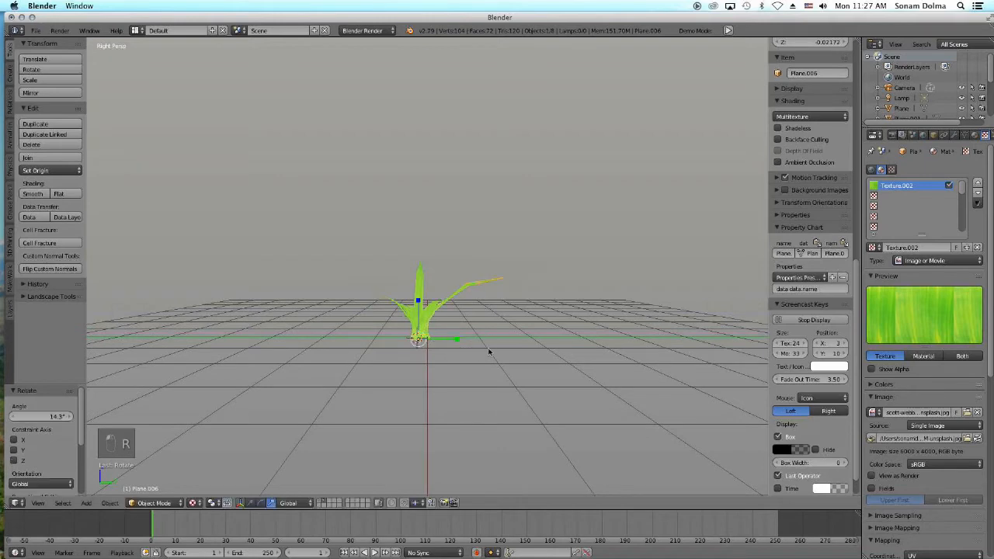
Scale the right-hand blade along the Y axis to about 0.036
{"action": "right_click", "coordinate": [428, 331]}
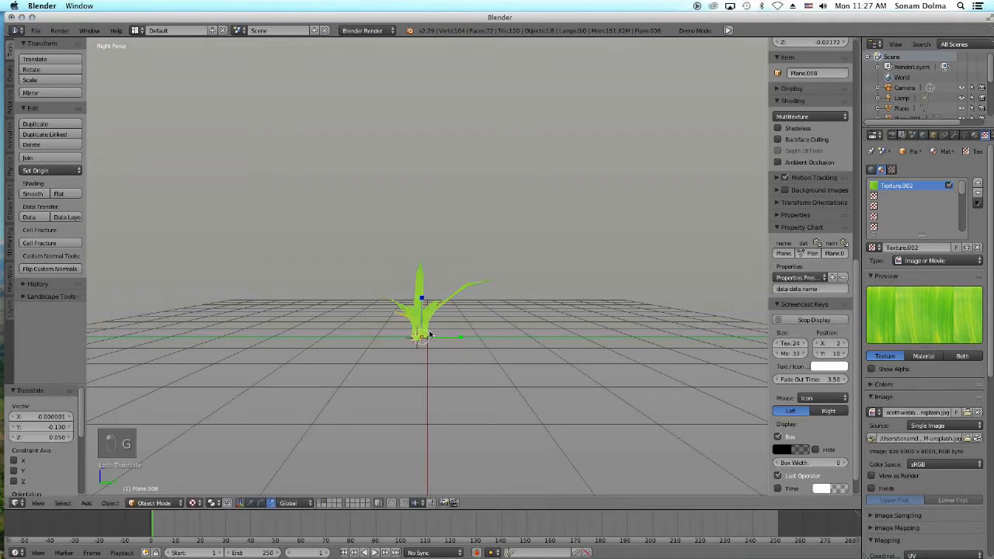
{"action": "scroll", "coordinate": [446, 353], "scroll_direction": "up", "scroll_amount": 2}
{"action": "left_click_drag", "start_coordinate": [459, 369], "coordinate": [420, 368]}
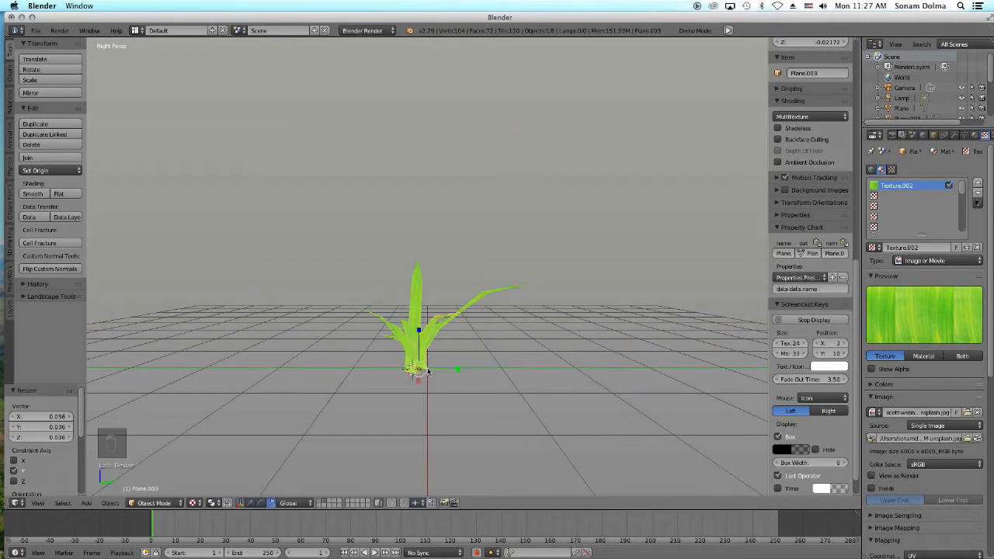
{"action": "scroll", "coordinate": [445, 359], "scroll_direction": "down", "scroll_amount": 2}
Rotate a left-hand blade about -9° in the top view
{"action": "left_click", "coordinate": [43, 504]}
{"action": "left_click", "coordinate": [54, 456]}
{"action": "key", "text": "r"}
{"action": "left_click", "coordinate": [393, 286]}
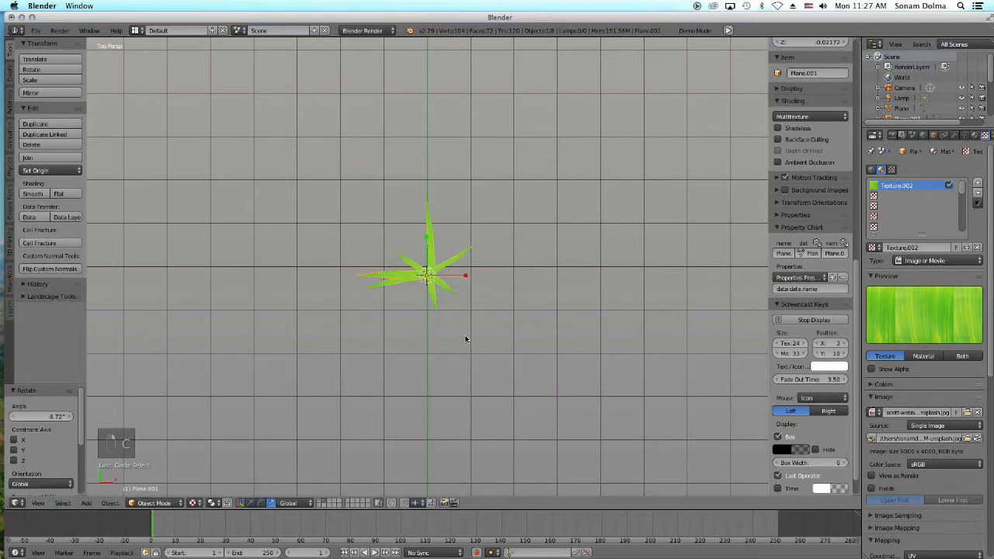
Select all the blades of the tuft and join them into a single object
{"action": "left_click", "coordinate": [434, 301], "text": "shift"}
{"action": "left_click", "coordinate": [446, 288], "text": "shift"}
{"action": "left_click", "coordinate": [457, 257], "text": "shift"}
{"action": "left_click", "coordinate": [443, 250], "text": "shift"}
{"action": "left_click", "coordinate": [429, 237], "text": "shift"}
{"action": "left_click", "coordinate": [405, 258], "text": "shift"}
{"action": "left_click", "coordinate": [386, 285], "text": "shift"}
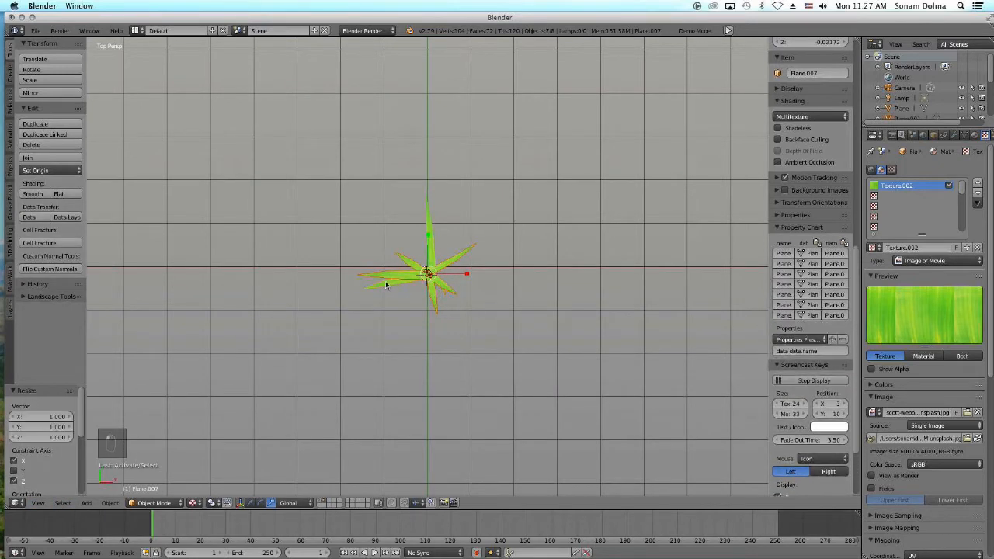
{"action": "left_click", "coordinate": [430, 225], "text": "shift"}
{"action": "key", "text": "ctrl+j"}
Select the tuft's base vertices in Edit Mode from the front view and scale them to about 0.52
{"action": "left_click", "coordinate": [154, 503]}
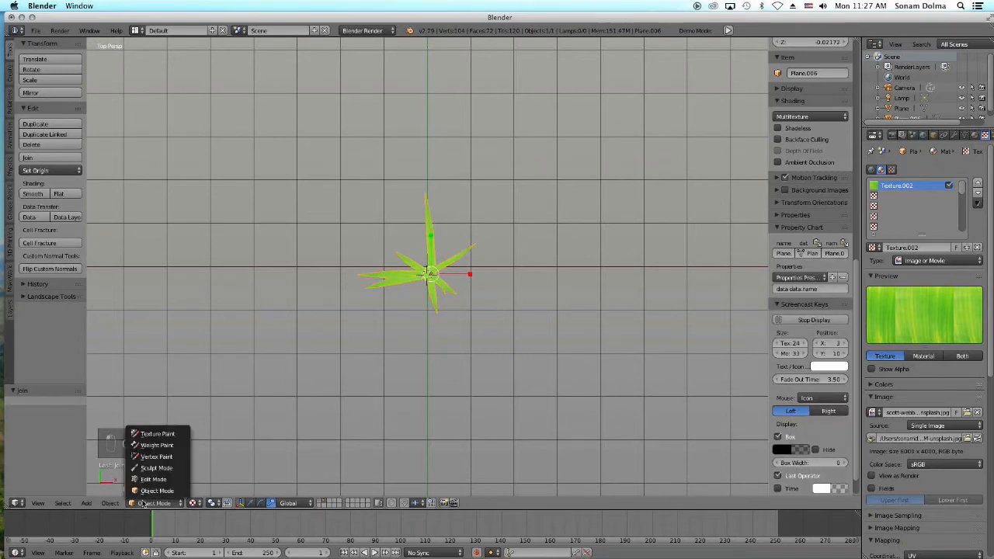
{"action": "left_click", "coordinate": [156, 487]}
{"action": "left_click", "coordinate": [37, 503]}
{"action": "left_click", "coordinate": [73, 435]}
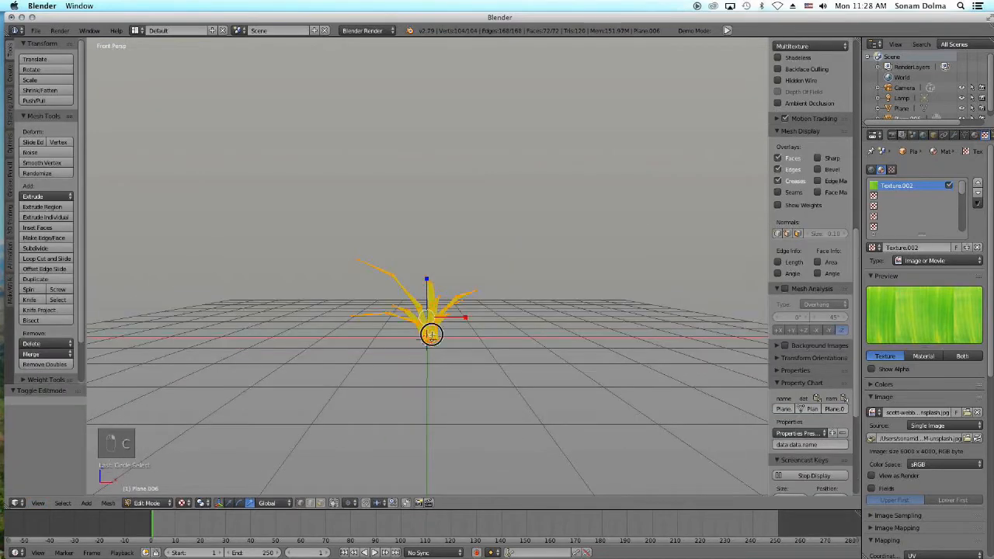
{"action": "right_click", "coordinate": [432, 335]}
{"action": "key", "text": "c"}
{"action": "left_click", "coordinate": [429, 340]}
{"action": "right_click", "coordinate": [428, 342]}
{"action": "key", "text": "s"}
{"action": "left_click", "coordinate": [458, 321]}
Move the base vertices about 0.03 in X and -0.07 in Z, and return to Object Mode
{"action": "key", "text": "g"}
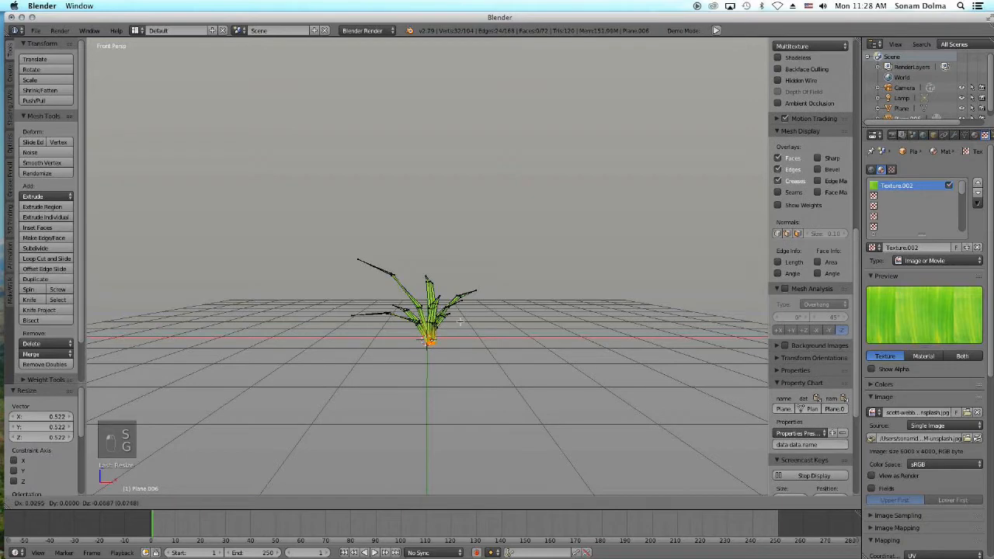
{"action": "left_click", "coordinate": [460, 322]}
{"action": "key", "text": "Tab"}
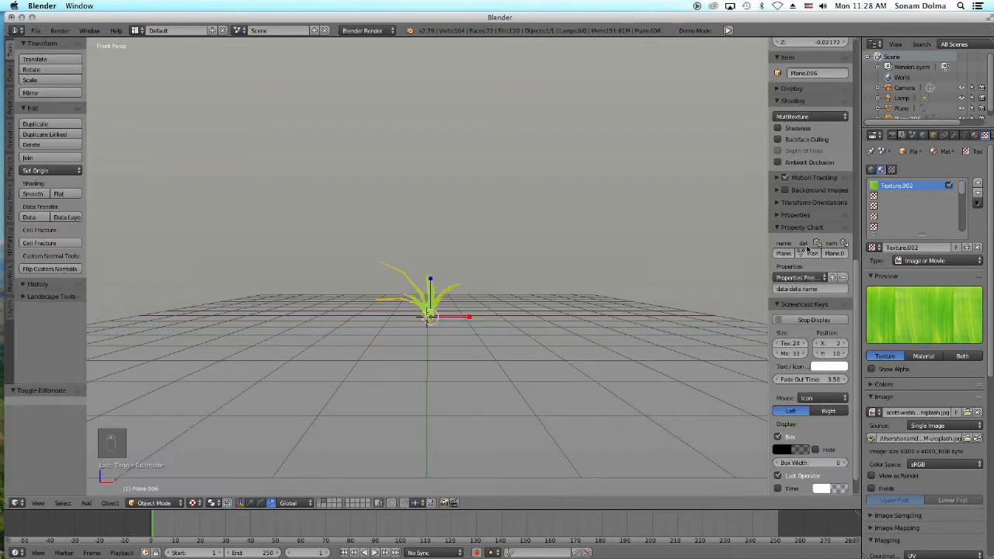
Enlarge the Outliner and rename the joined grass object as F.grass
{"action": "left_click_drag", "start_coordinate": [890, 127], "coordinate": [890, 173]}
{"action": "right_click", "coordinate": [901, 118]}
{"action": "left_click", "coordinate": [858, 222]}
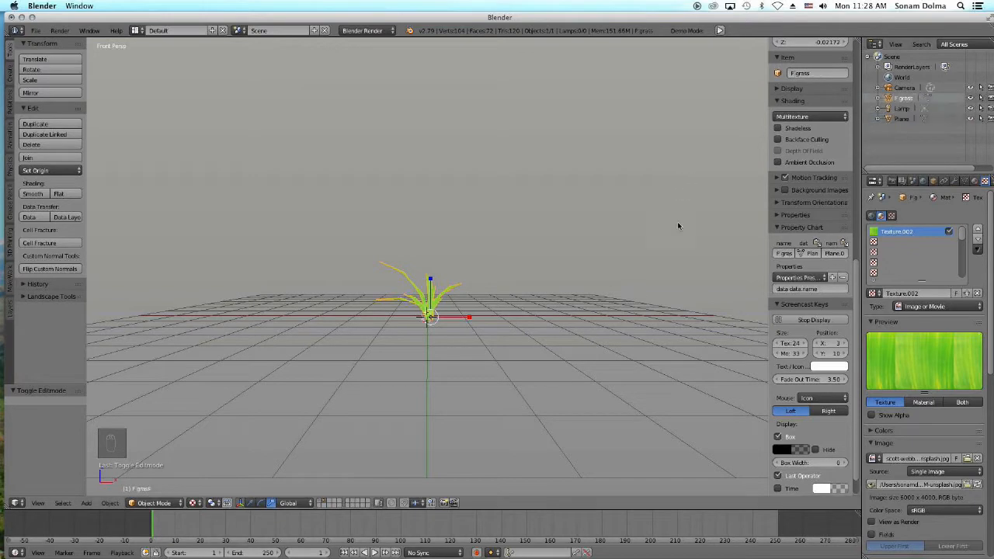
Show the terrain layer, put the plane in Edit Mode from the top view, and add a renamed vertex group to it
{"action": "left_click", "coordinate": [322, 501]}
{"action": "left_click", "coordinate": [154, 503]}
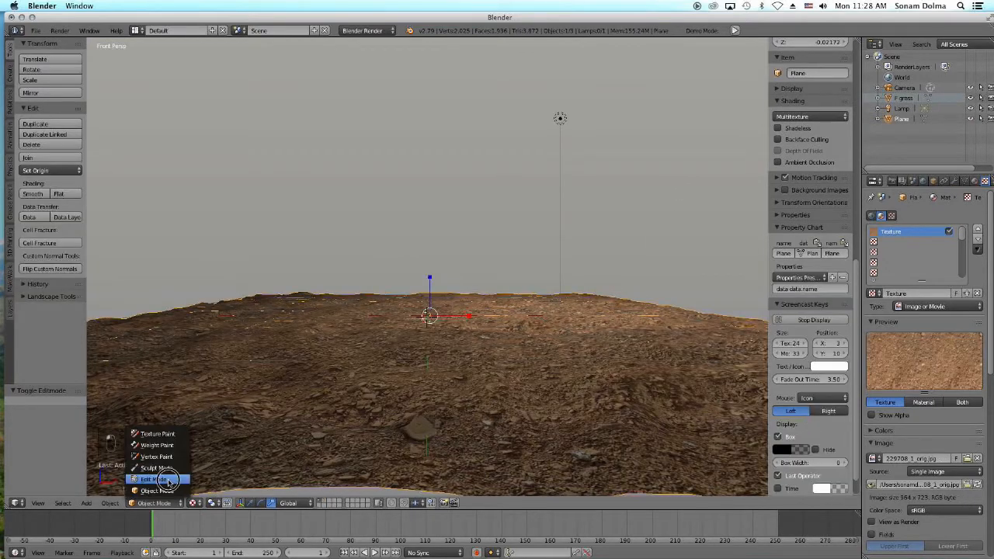
{"action": "left_click", "coordinate": [169, 482]}
{"action": "key", "text": "KP_7"}
{"action": "left_click", "coordinate": [964, 180]}
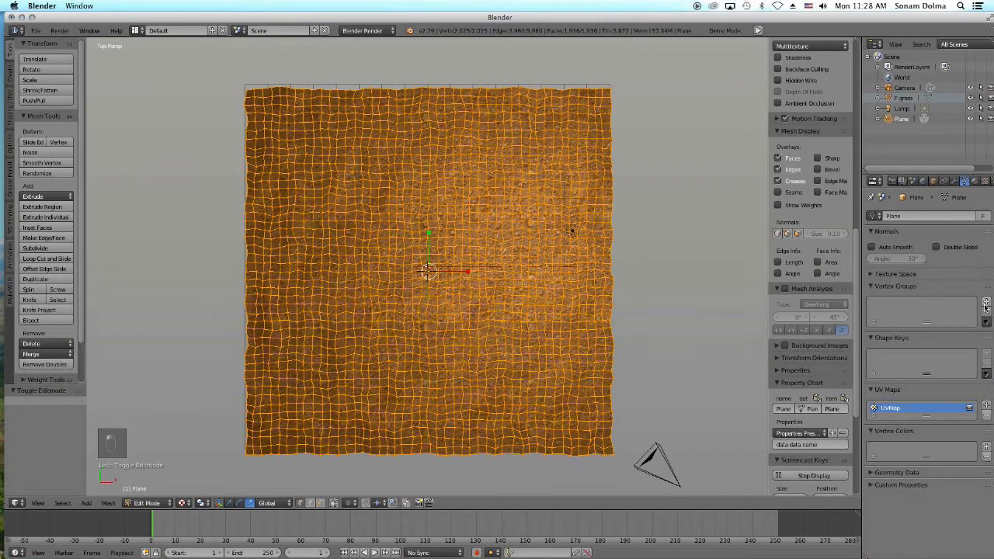
{"action": "left_click", "coordinate": [985, 302]}
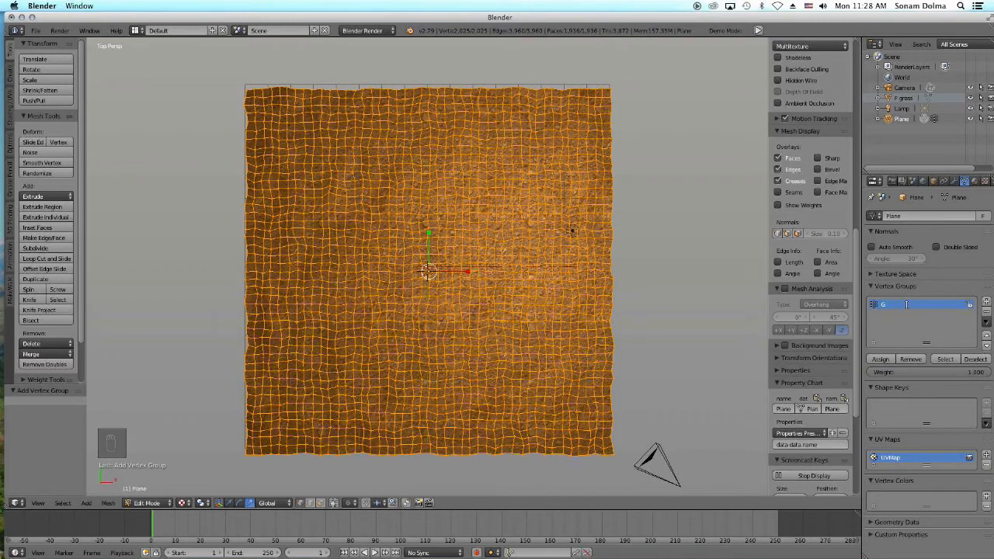
Circle-select scattered irregular patches of vertices across the whole terrain plane
{"action": "right_click", "coordinate": [496, 389]}
{"action": "key", "text": "c"}
{"action": "left_click", "coordinate": [522, 380]}
{"action": "left_click", "coordinate": [558, 326]}
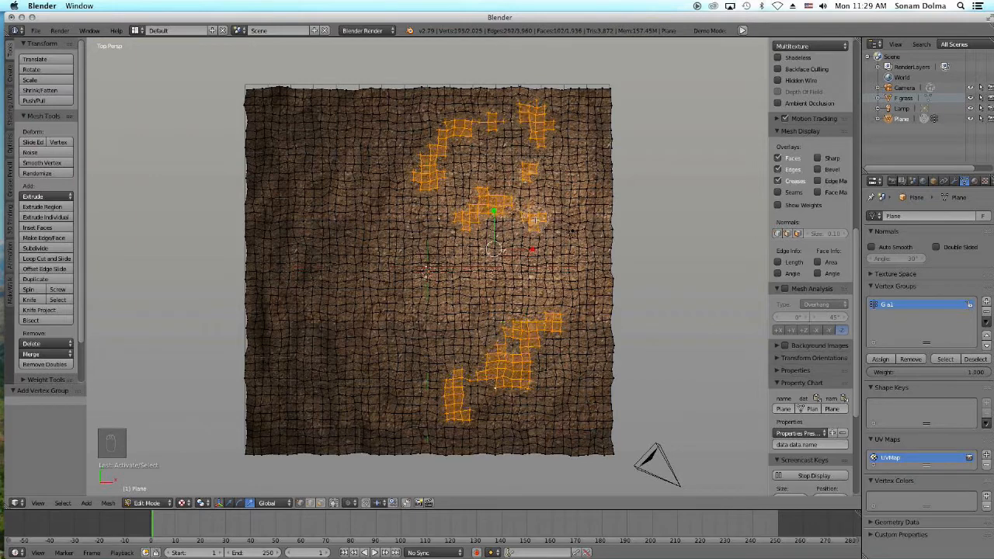
{"action": "left_click_drag", "start_coordinate": [271, 421], "coordinate": [411, 368]}
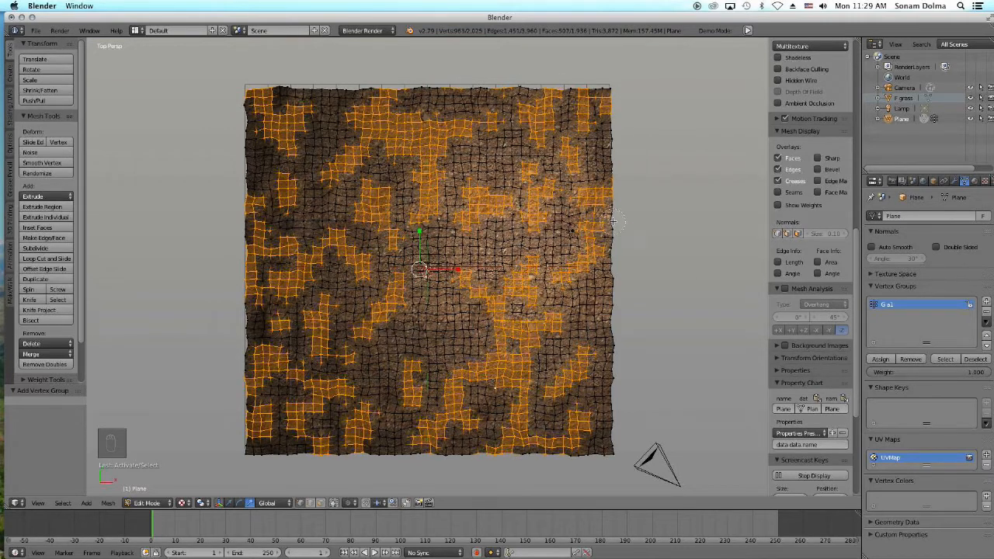
{"action": "key", "text": "c"}
{"action": "mouse_move", "coordinate": [342, 309]}
{"action": "middle_mouse_down"}
{"action": "mouse_move", "coordinate": [282, 326]}
{"action": "mouse_move", "coordinate": [322, 308]}
{"action": "middle_mouse_up"}
{"action": "mouse_move", "coordinate": [452, 333]}
{"action": "left_mouse_down"}
{"action": "mouse_move", "coordinate": [412, 347]}
{"action": "mouse_move", "coordinate": [428, 358]}
{"action": "left_mouse_up"}
{"action": "left_click", "coordinate": [385, 412]}
{"action": "left_click", "coordinate": [598, 310]}
{"action": "right_click", "coordinate": [717, 280]}
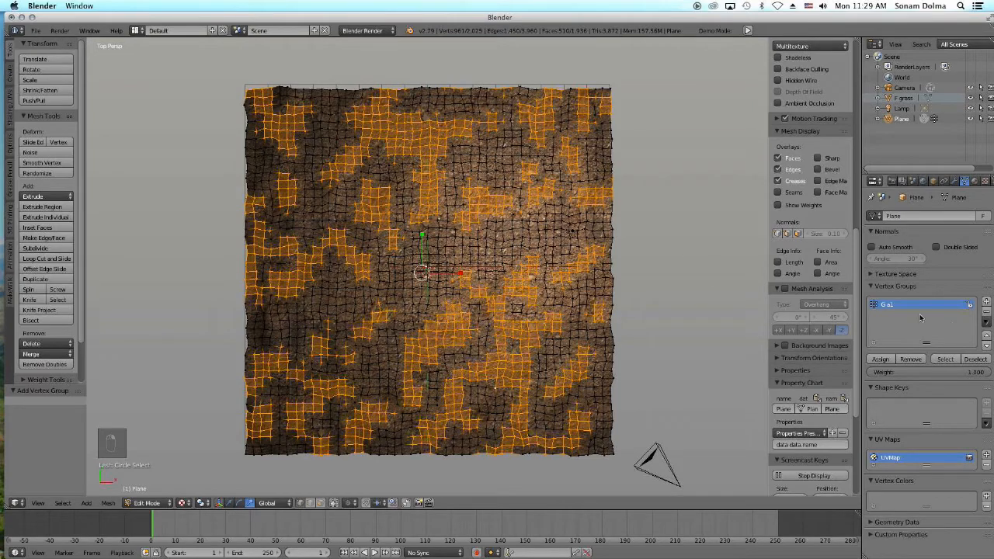
Assign the selected patches to the vertex group, check it by deselecting and reselecting the group, and return to Object Mode
{"action": "left_click", "coordinate": [882, 360]}
{"action": "left_click", "coordinate": [977, 360]}
{"action": "left_click", "coordinate": [946, 359]}
{"action": "left_click", "coordinate": [148, 503]}
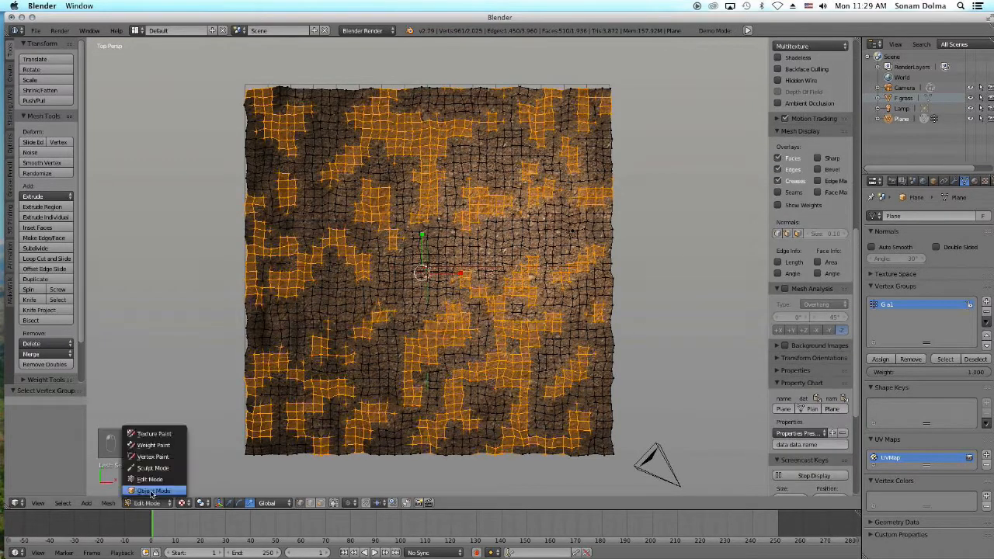
{"action": "left_click", "coordinate": [156, 490]}
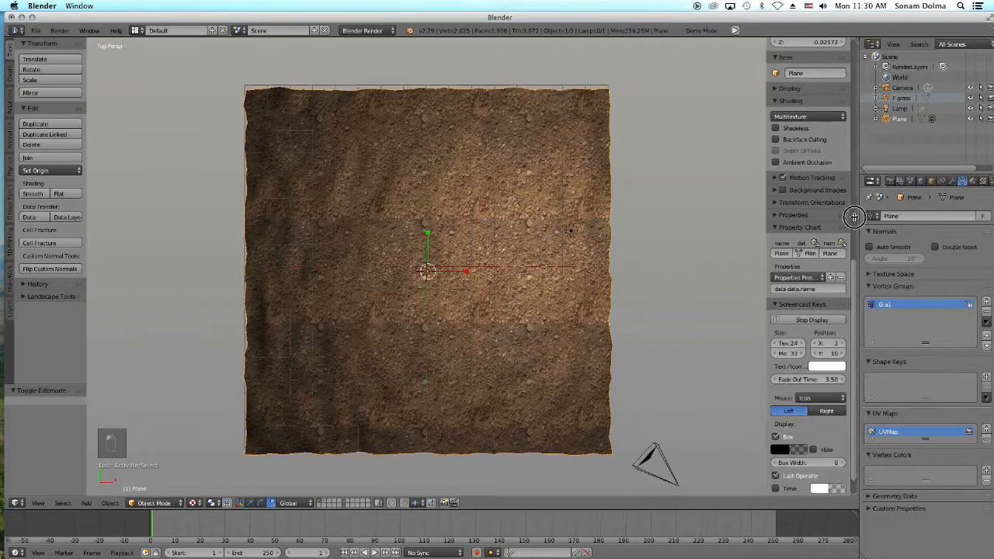
Widen the Properties editor, add a Hair particle system to the terrain plane, and show it from the front
{"action": "left_click_drag", "start_coordinate": [861, 218], "coordinate": [817, 218]}
{"action": "left_click", "coordinate": [964, 182]}
{"action": "left_click", "coordinate": [911, 249]}
{"action": "left_click", "coordinate": [905, 261]}
{"action": "left_click", "coordinate": [899, 246]}
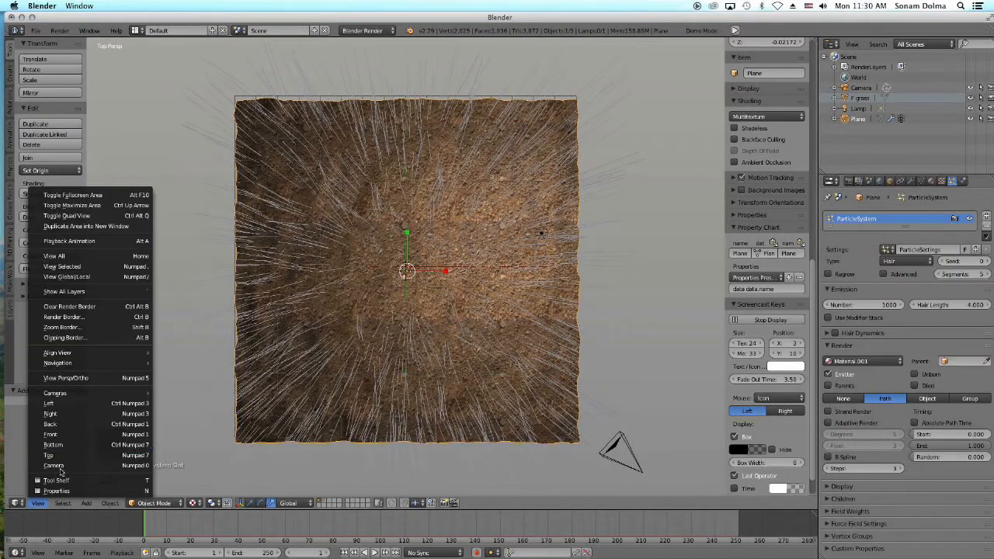
{"action": "key", "text": "KP_1"}
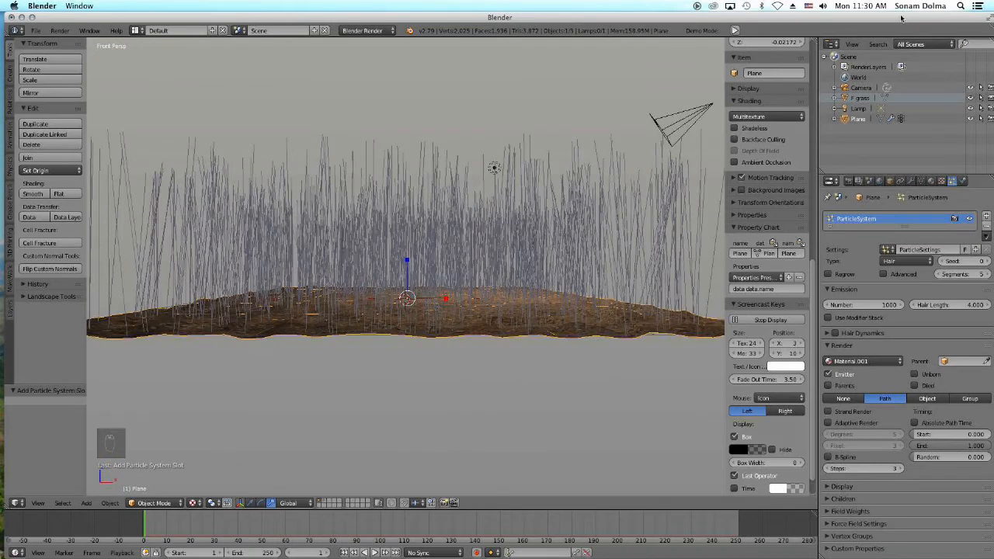
{"action": "left_click_drag", "start_coordinate": [902, 14], "coordinate": [897, 14]}
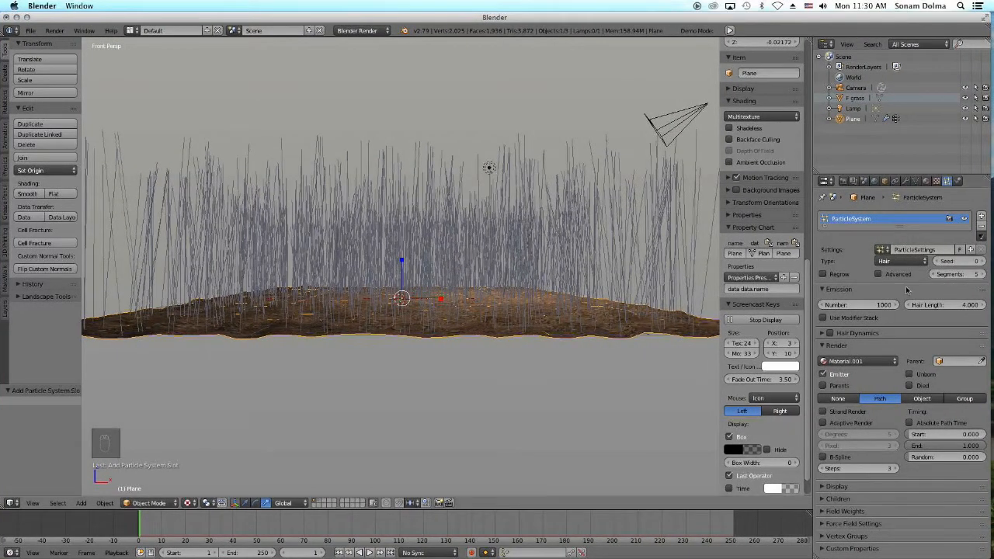
{"action": "left_click_drag", "start_coordinate": [936, 174], "coordinate": [935, 182]}
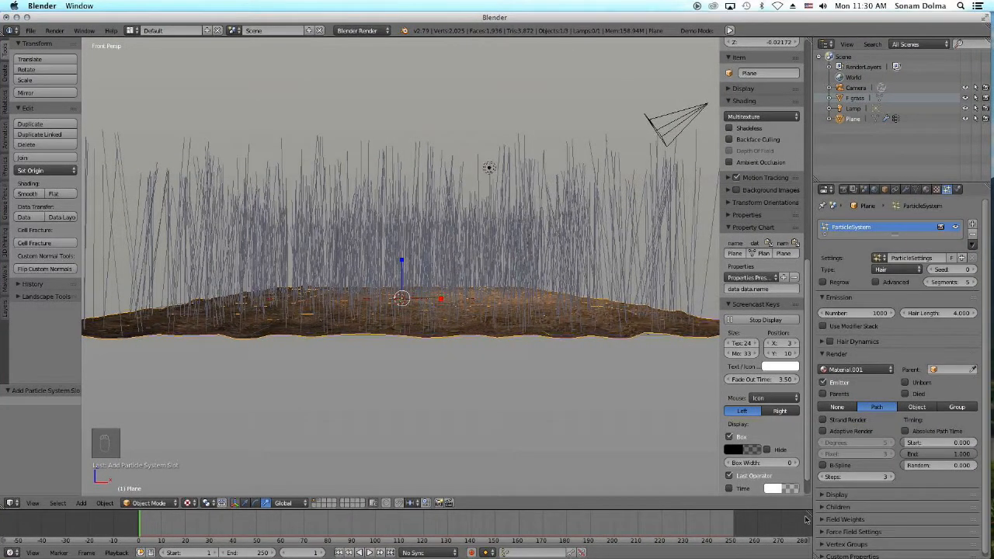
{"action": "left_click", "coordinate": [823, 508]}
{"action": "scroll", "coordinate": [854, 466], "scroll_direction": "down", "scroll_amount": 1}
{"action": "left_click", "coordinate": [897, 465]}
{"action": "left_click", "coordinate": [918, 385]}
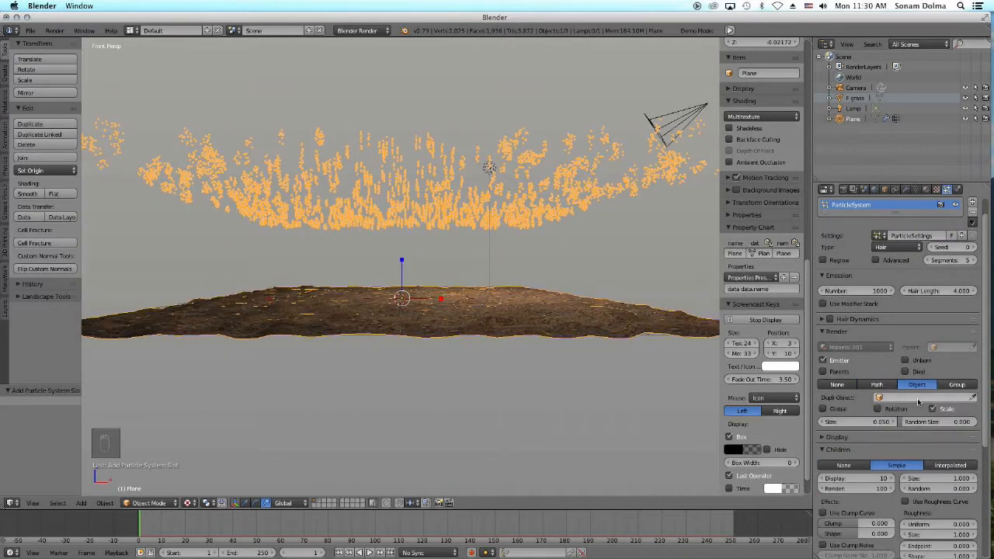
{"action": "left_click", "coordinate": [844, 466]}
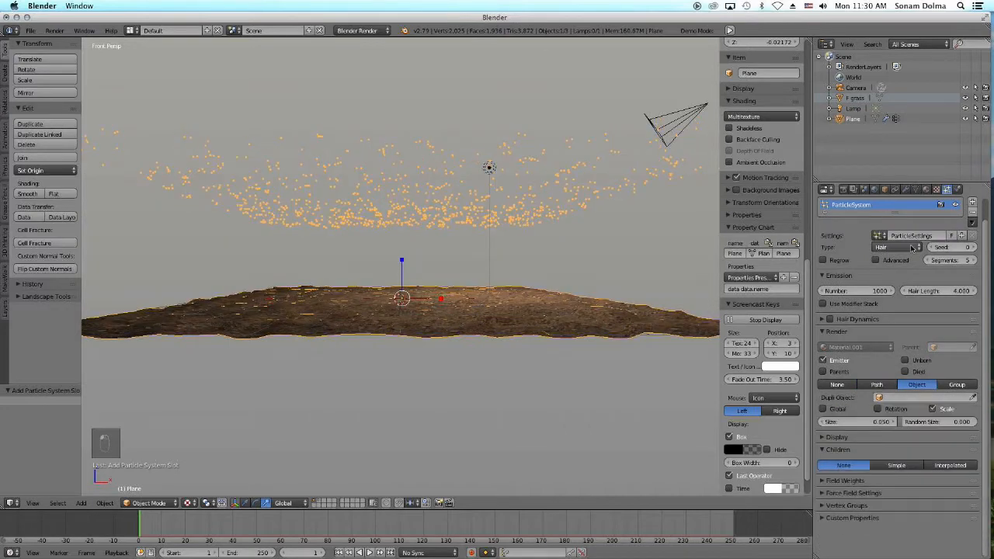
{"action": "left_click", "coordinate": [880, 386]}
Set the hair length to 0.29, enable Simple children, and render the particles as the F.grass object
{"action": "left_click_drag", "start_coordinate": [938, 292], "coordinate": [742, 341]}
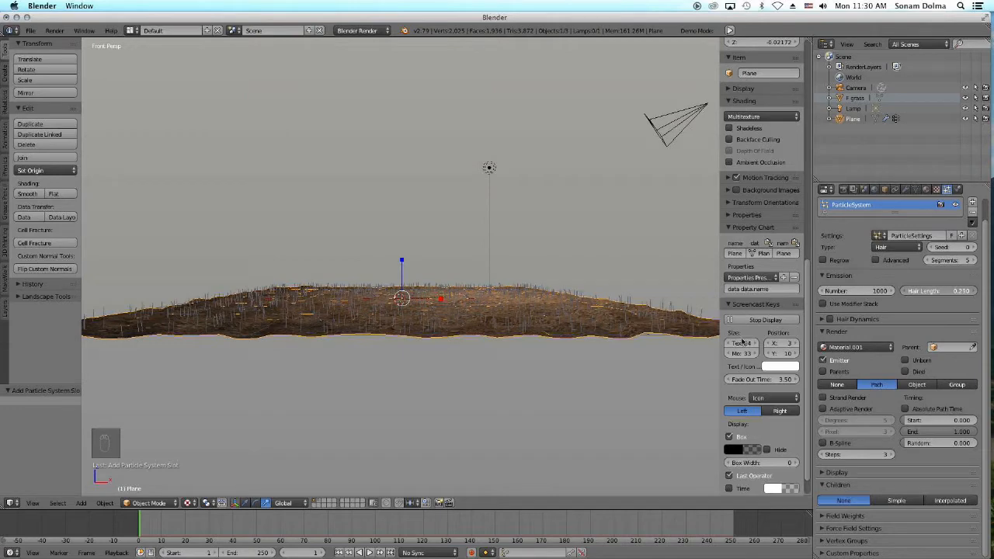
{"action": "left_click", "coordinate": [904, 501]}
{"action": "left_click", "coordinate": [917, 384]}
{"action": "left_click", "coordinate": [914, 398]}
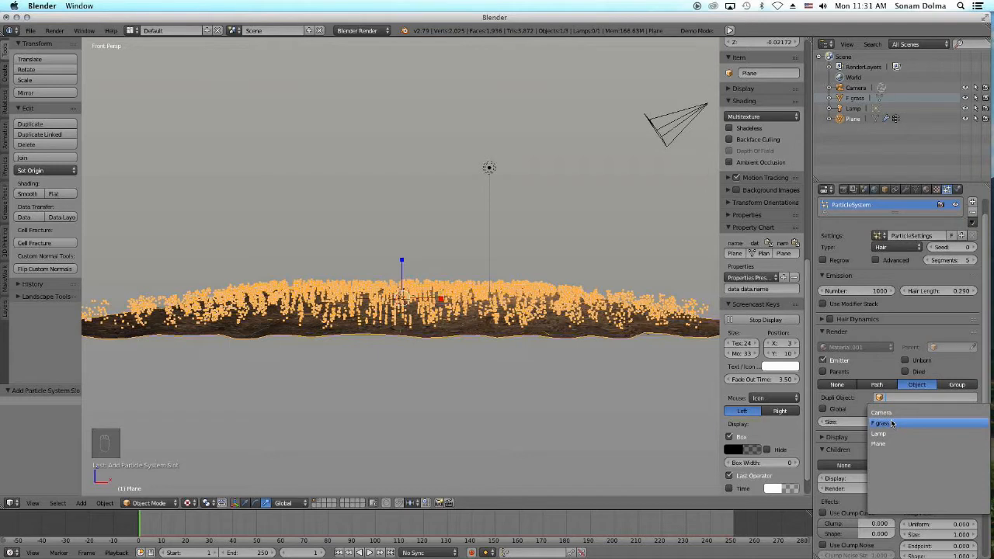
{"action": "left_click", "coordinate": [893, 423]}
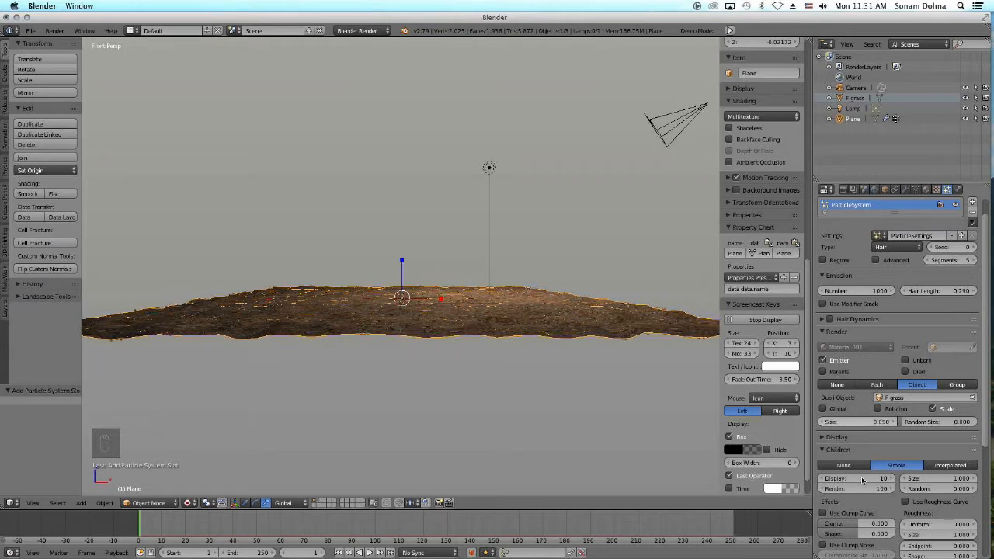
{"action": "scroll", "coordinate": [863, 481], "scroll_direction": "down", "scroll_amount": 1}
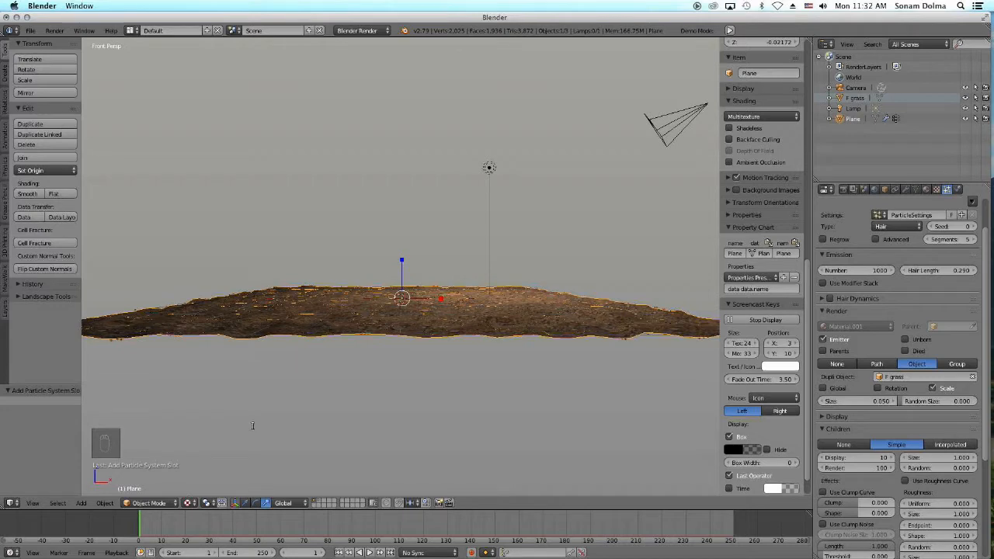
Switch the viewport to Wireframe shading and set the number of emitted particles to 500
{"action": "left_click", "coordinate": [192, 505]}
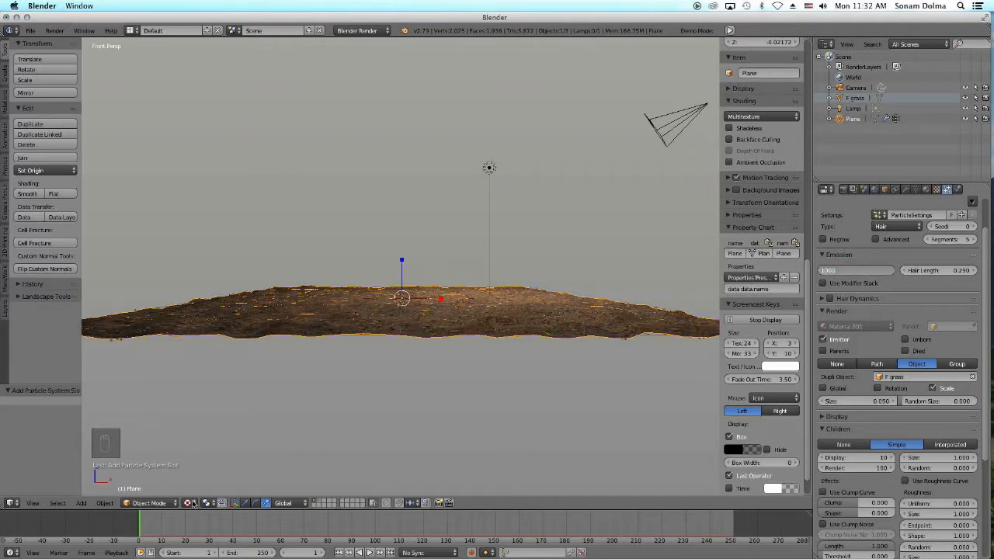
{"action": "key", "text": "Return"}
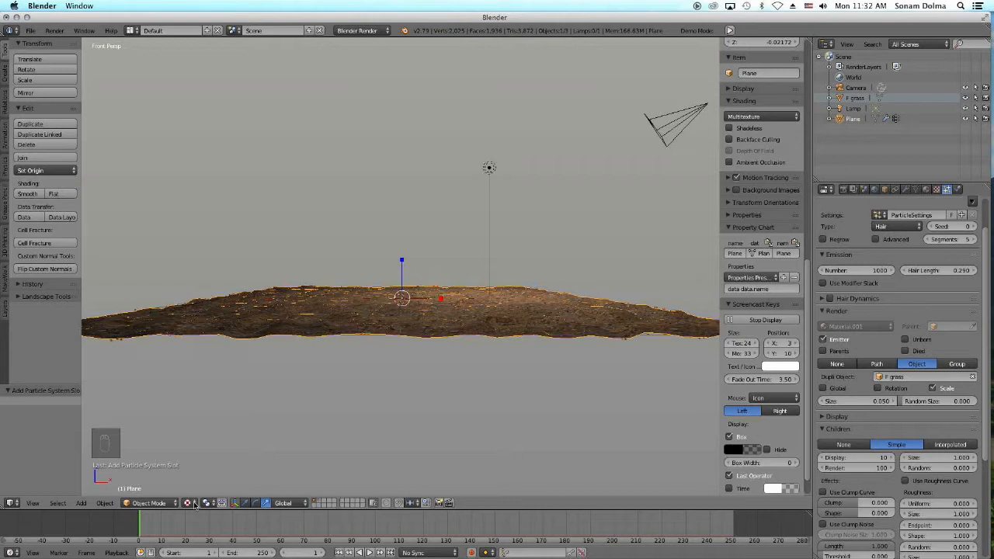
{"action": "left_click", "coordinate": [195, 503]}
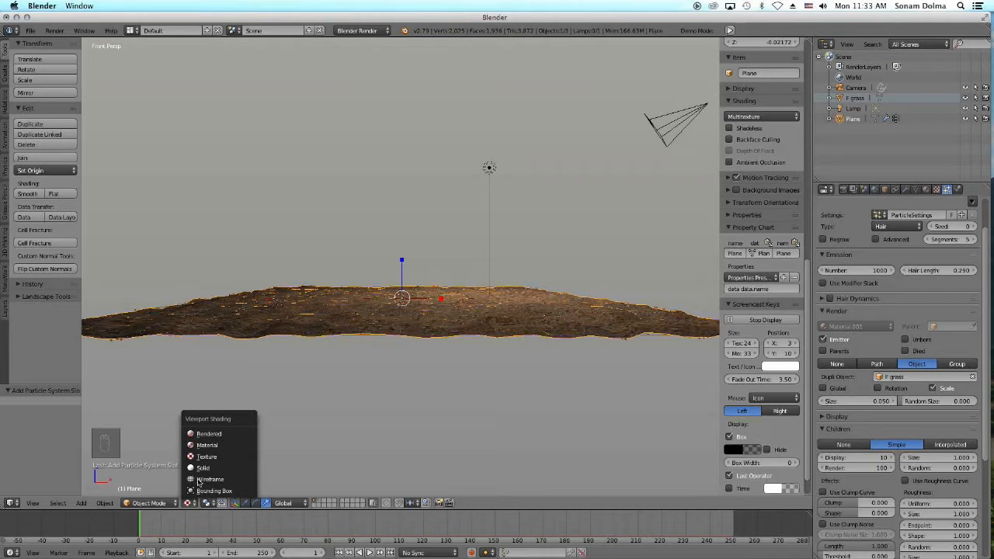
{"action": "left_click", "coordinate": [199, 480]}
{"action": "left_click", "coordinate": [866, 270]}
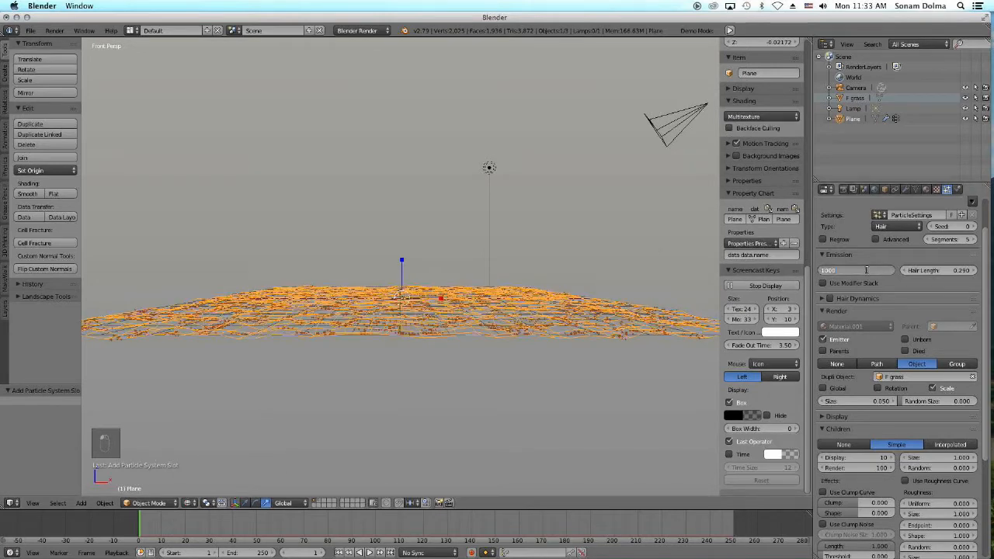
{"action": "key", "text": "BackSpace"}
{"action": "key", "text": "BackSpace"}
{"action": "key", "text": "BackSpace"}
{"action": "key", "text": "BackSpace"}
{"action": "type", "text": "500"}
{"action": "left_click", "coordinate": [885, 288]}
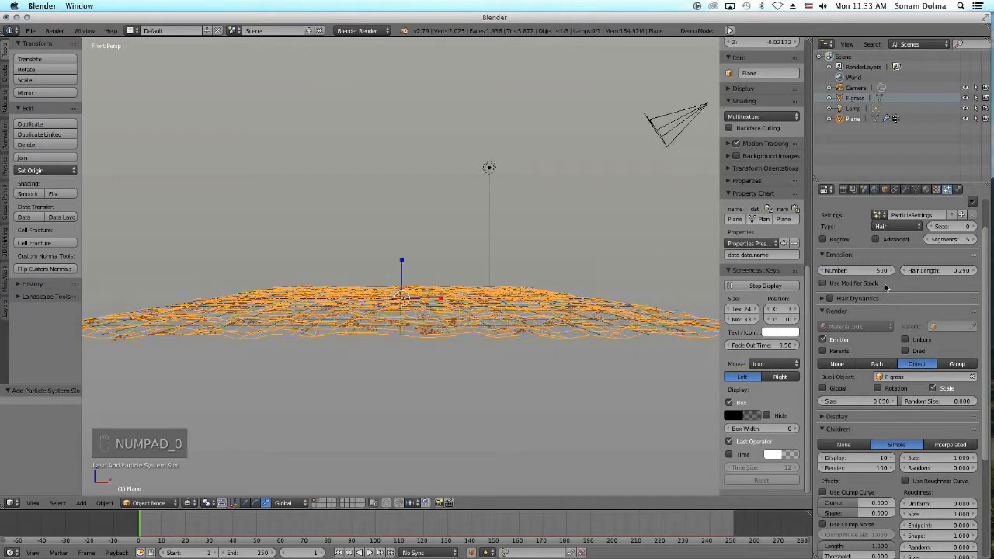
Set the displayed children to 7, the Endpoint roughness to 0.246 and the Random roughness to 1.116
{"action": "left_click", "coordinate": [823, 459]}
{"action": "left_click", "coordinate": [823, 459]}
{"action": "left_click", "coordinate": [822, 460]}
{"action": "scroll", "coordinate": [892, 462], "scroll_direction": "down", "scroll_amount": 5}
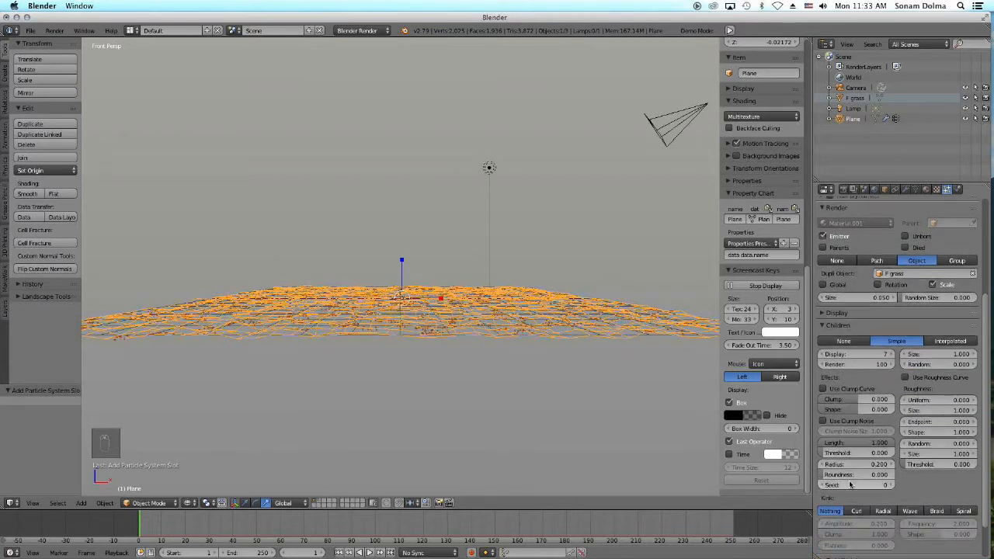
{"action": "left_click_drag", "start_coordinate": [909, 422], "coordinate": [975, 443]}
{"action": "left_click", "coordinate": [32, 503]}
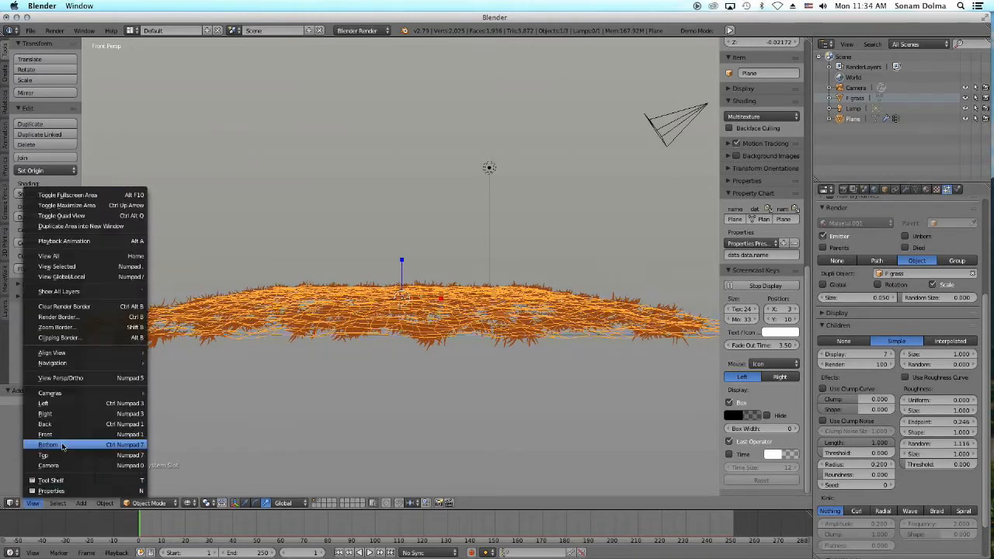
{"action": "left_click", "coordinate": [61, 446]}
{"action": "left_click", "coordinate": [32, 502]}
{"action": "left_click", "coordinate": [48, 434]}
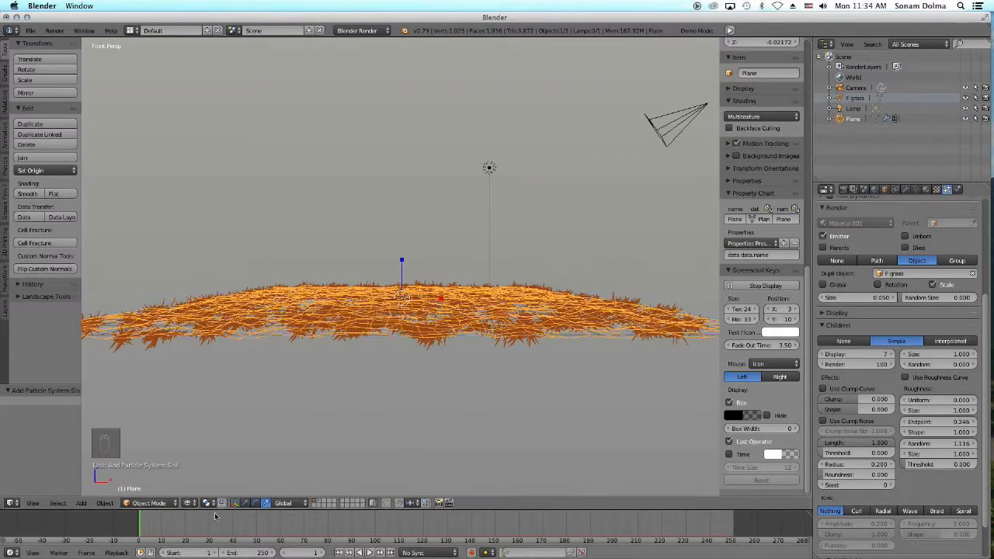
{"action": "key", "text": "r"}
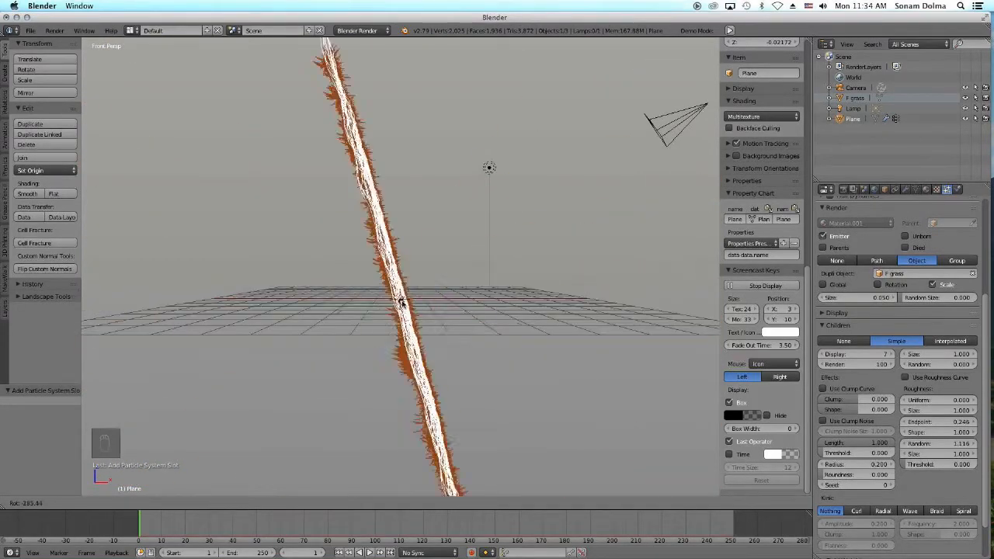
{"action": "left_click", "coordinate": [396, 294]}
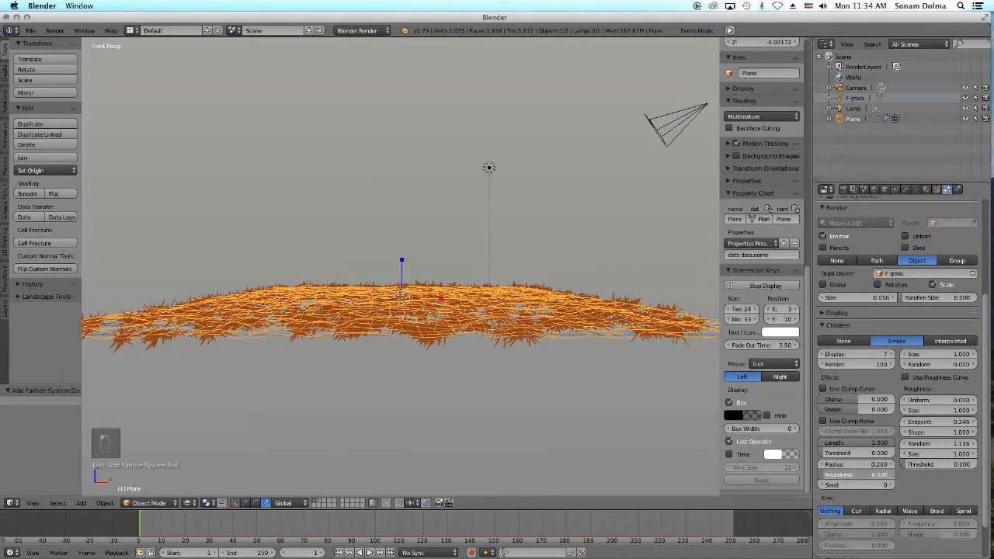
Set the children's Random roughness to 1.196 and show the terrain closer in Material viewport shading
{"action": "mouse_move", "coordinate": [924, 443]}
{"action": "left_mouse_down"}
{"action": "mouse_move", "coordinate": [941, 444]}
{"action": "mouse_move", "coordinate": [929, 444]}
{"action": "left_mouse_up"}
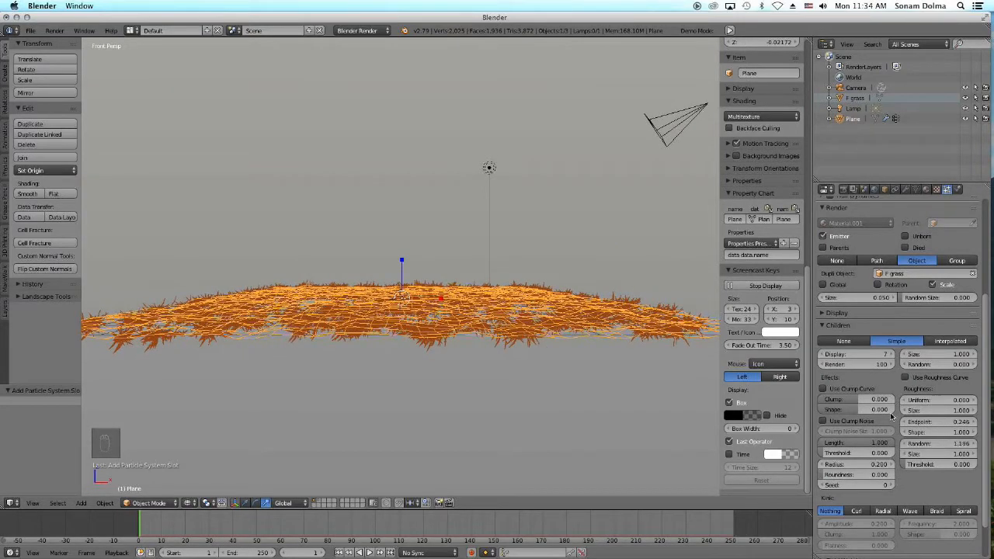
{"action": "left_click", "coordinate": [189, 503]}
{"action": "left_click", "coordinate": [203, 446]}
{"action": "scroll", "coordinate": [520, 376], "scroll_direction": "up", "scroll_amount": 2}
{"action": "scroll", "coordinate": [520, 376], "scroll_direction": "up", "scroll_amount": 1}
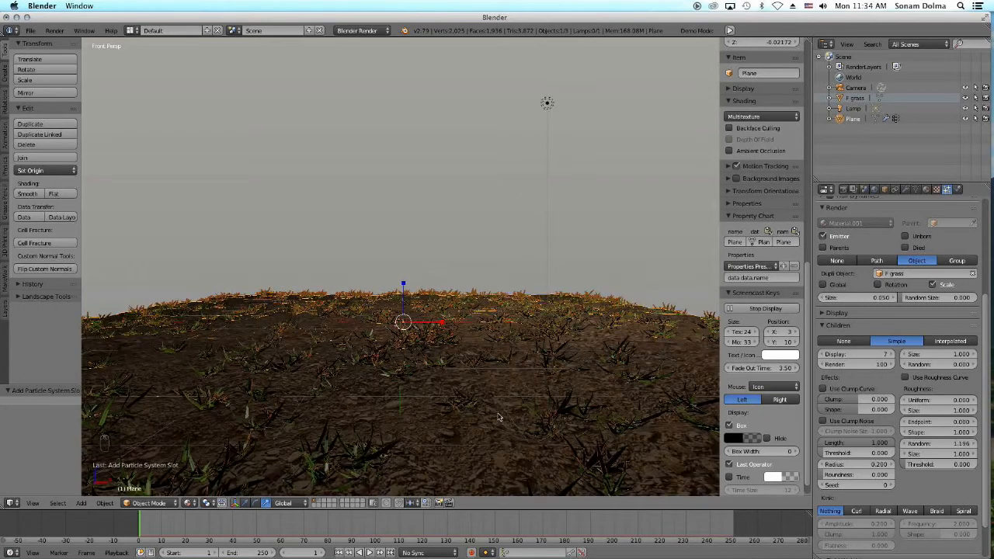
Select the F.grass object on its own layer, set its material's diffuse intensity to 0.772, and show the terrain layer again
{"action": "left_click", "coordinate": [925, 189]}
{"action": "left_click", "coordinate": [636, 380]}
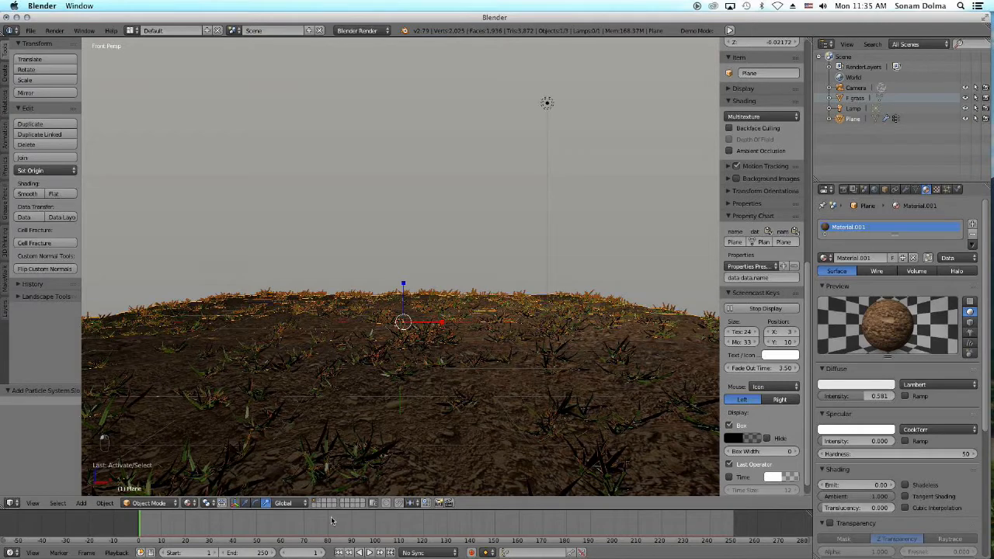
{"action": "left_click", "coordinate": [321, 501]}
{"action": "right_click", "coordinate": [408, 308]}
{"action": "left_click_drag", "start_coordinate": [855, 396], "coordinate": [824, 396]}
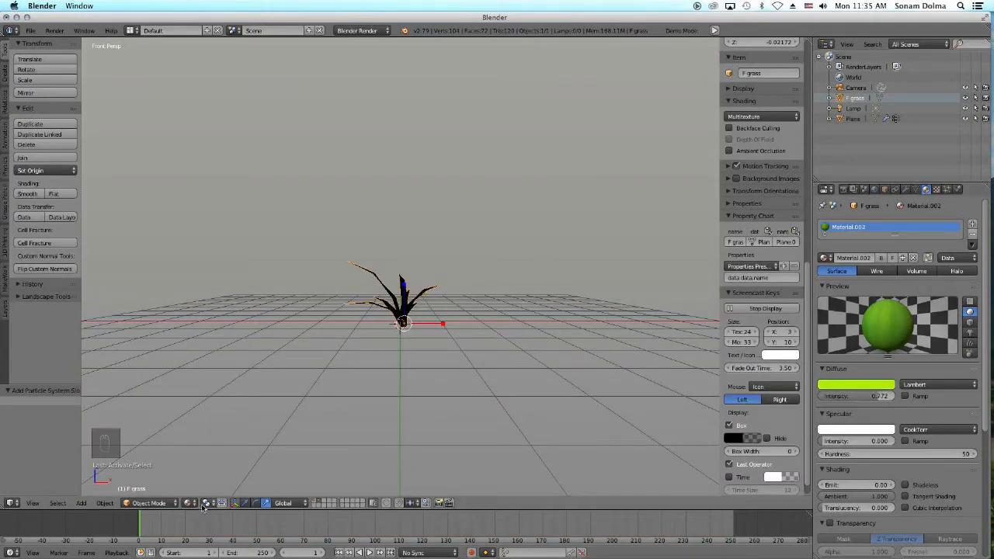
{"action": "left_click", "coordinate": [319, 501]}
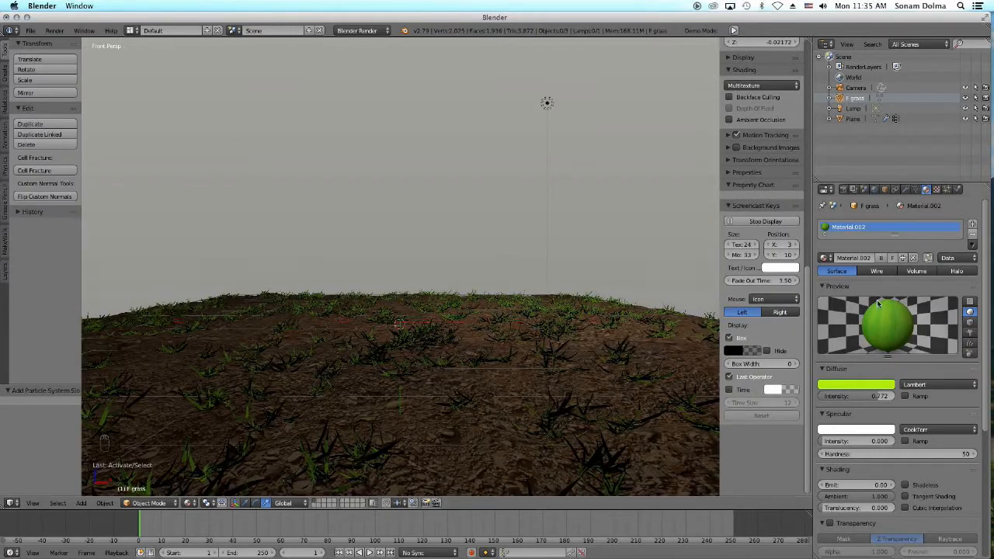
Select the terrain plane and set the size of its grass particles to 0.01
{"action": "left_click", "coordinate": [947, 192]}
{"action": "left_click", "coordinate": [958, 190]}
{"action": "left_click", "coordinate": [947, 190]}
{"action": "right_click", "coordinate": [542, 324]}
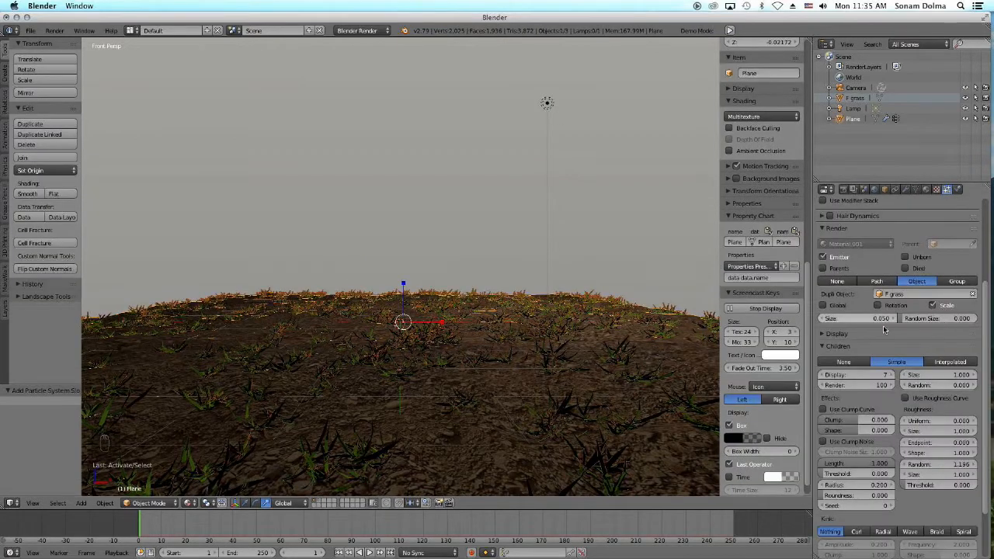
{"action": "left_click", "coordinate": [821, 320]}
{"action": "left_click", "coordinate": [822, 319]}
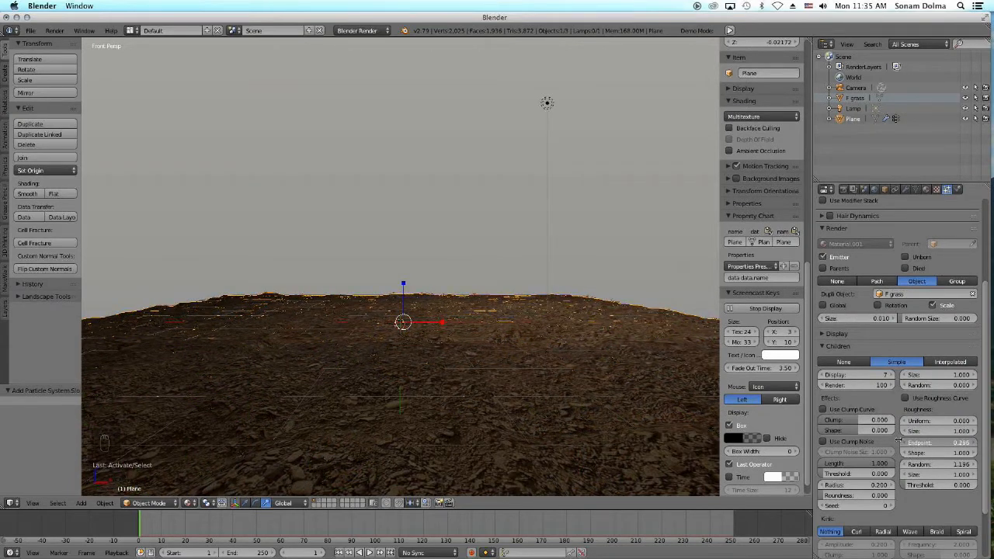
Set the grass children's Random roughness to 1.272, Endpoint to 0.296, Uniform to 0.002, and their render amount to 69
{"action": "left_click_drag", "start_coordinate": [910, 465], "coordinate": [933, 442]}
{"action": "scroll", "coordinate": [938, 422], "scroll_direction": "up", "scroll_amount": 1}
{"action": "left_click_drag", "start_coordinate": [870, 387], "coordinate": [847, 387]}
{"action": "scroll", "coordinate": [876, 410], "scroll_direction": "down", "scroll_amount": 2}
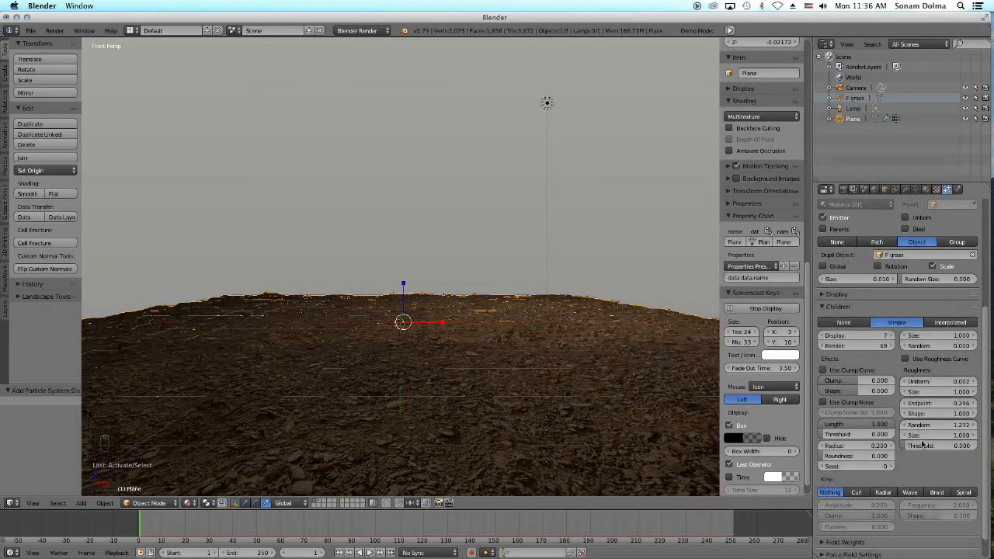
{"action": "left_click", "coordinate": [896, 364]}
Set the size of the F.grass particles to 0.03
{"action": "left_click", "coordinate": [893, 278]}
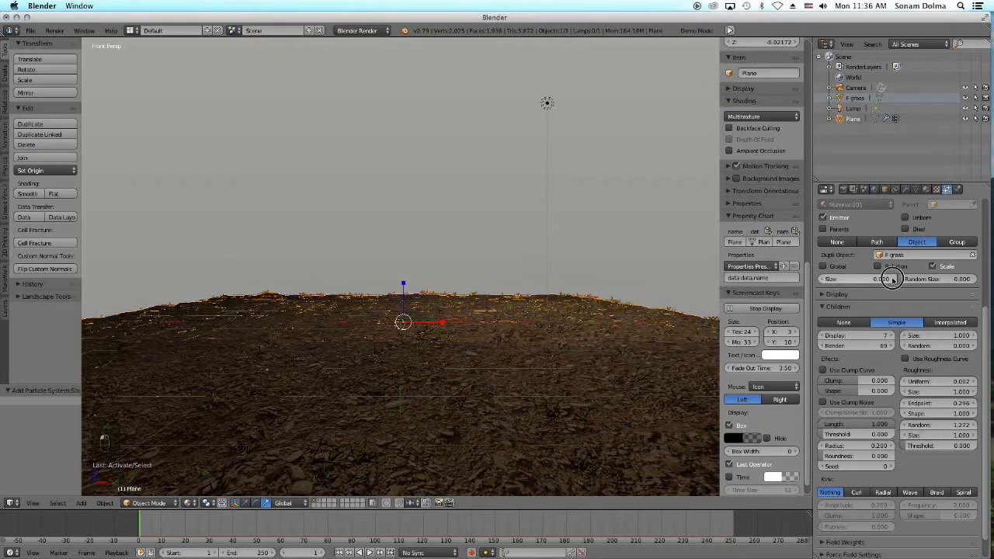
{"action": "left_click", "coordinate": [893, 278]}
{"action": "left_click", "coordinate": [892, 277]}
{"action": "left_click", "coordinate": [892, 277]}
{"action": "left_click", "coordinate": [823, 279]}
{"action": "left_click", "coordinate": [824, 279]}
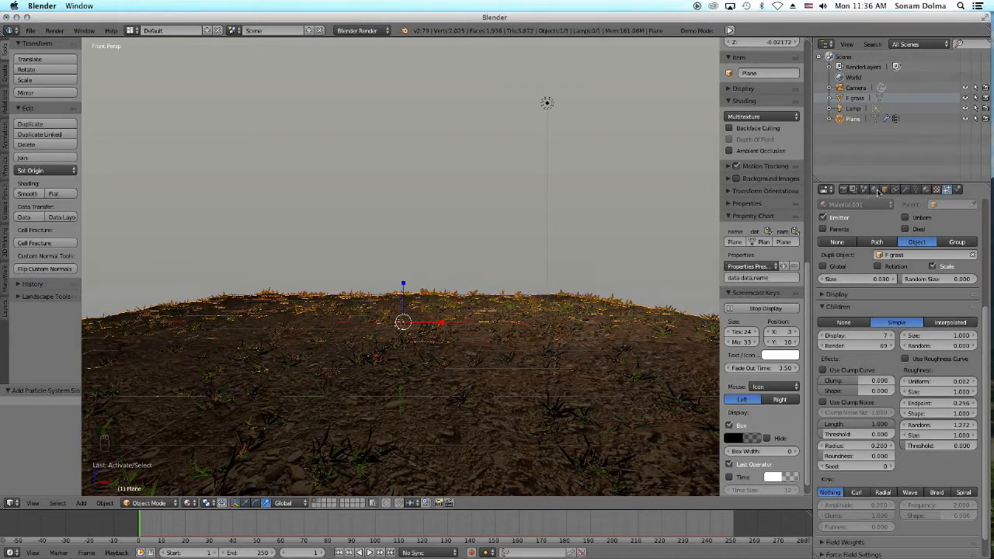
Set the World's horizon color to a light blue and enable Environment Lighting
{"action": "left_click", "coordinate": [875, 189]}
{"action": "left_click", "coordinate": [855, 362]}
{"action": "left_click", "coordinate": [868, 242]}
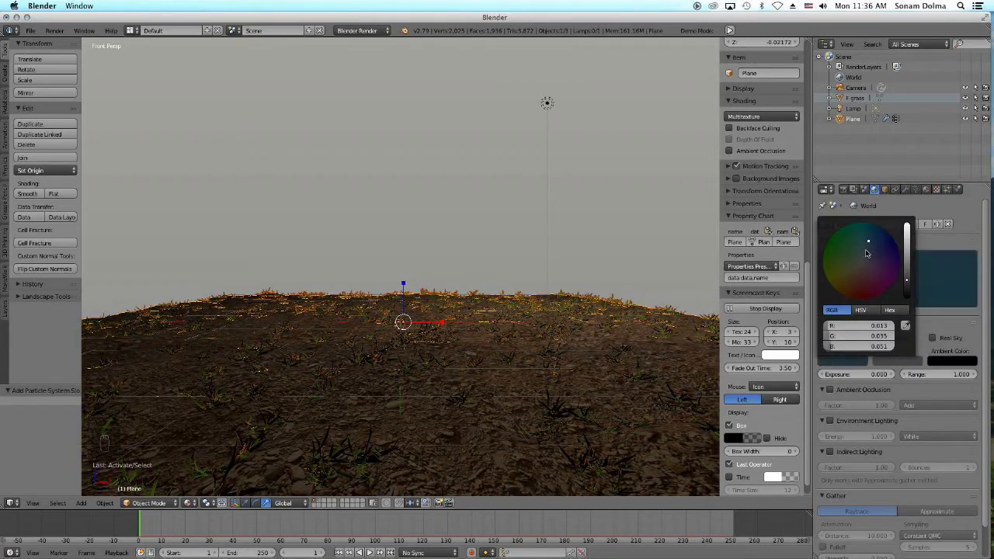
{"action": "left_click", "coordinate": [907, 235]}
{"action": "left_click", "coordinate": [830, 422]}
{"action": "left_click", "coordinate": [831, 422]}
{"action": "left_click", "coordinate": [829, 421]}
{"action": "left_click", "coordinate": [839, 362]}
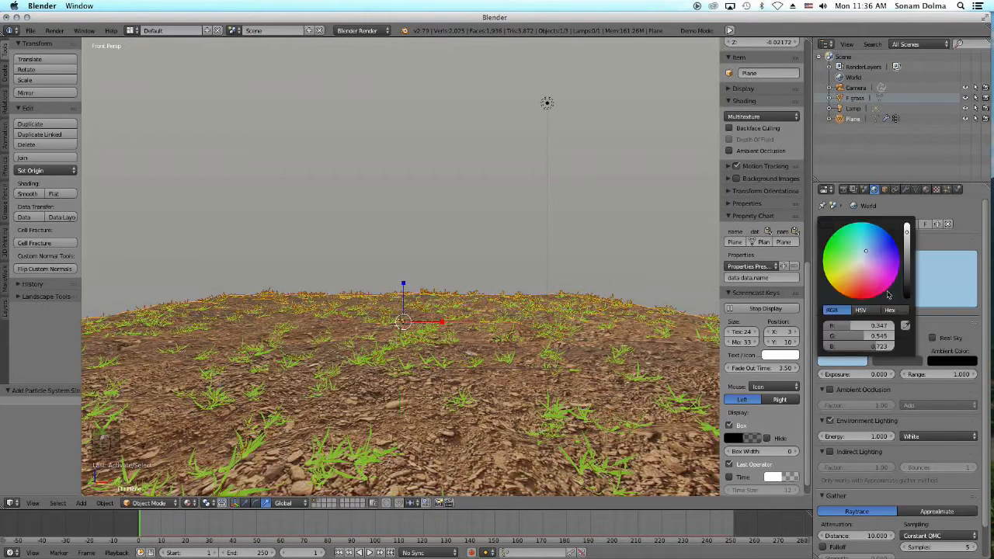
{"action": "scroll", "coordinate": [430, 399], "scroll_direction": "down", "scroll_amount": 5}
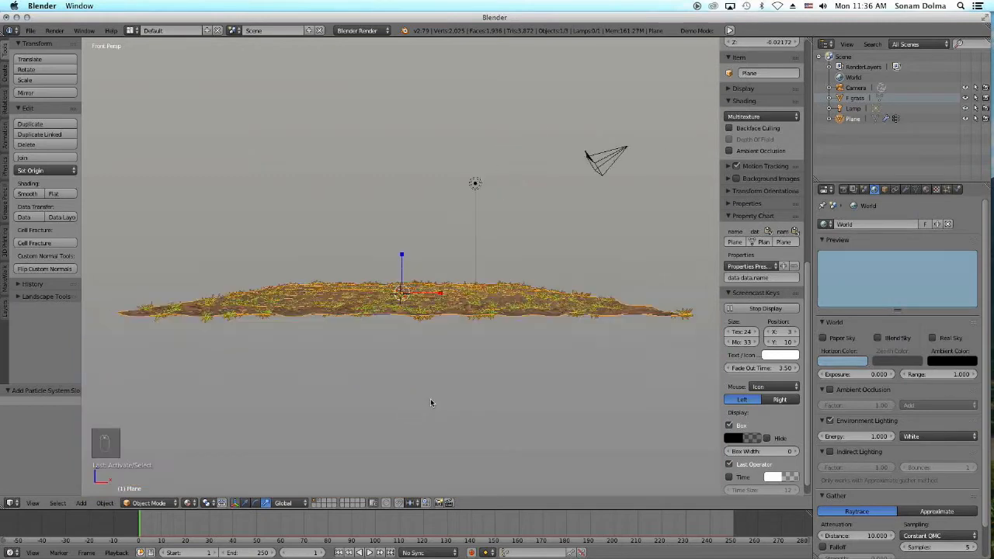
{"action": "scroll", "coordinate": [431, 398], "scroll_direction": "up", "scroll_amount": 3}
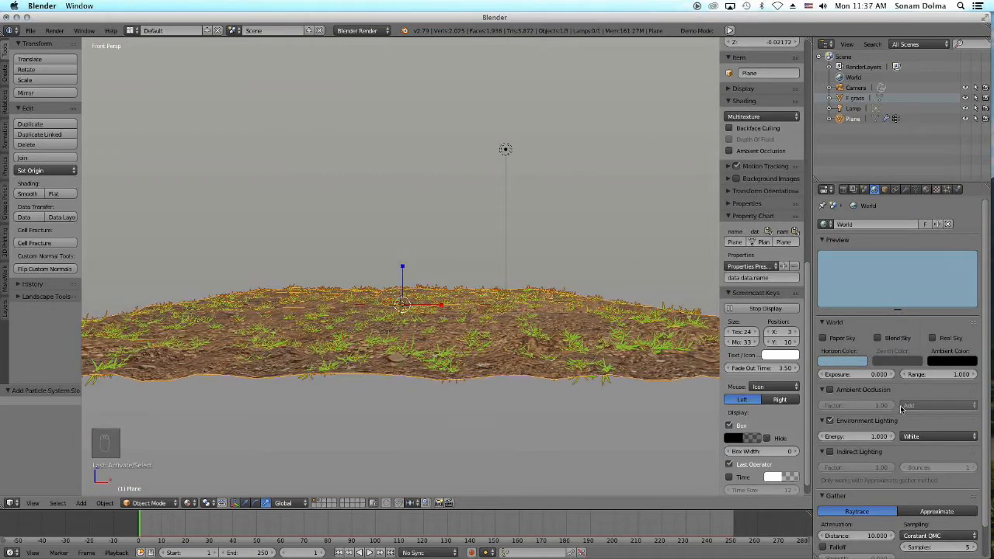
Control the density of the terrain's grass particles with the G a1 vertex group
{"action": "left_click", "coordinate": [947, 189]}
{"action": "scroll", "coordinate": [861, 381], "scroll_direction": "down", "scroll_amount": 10}
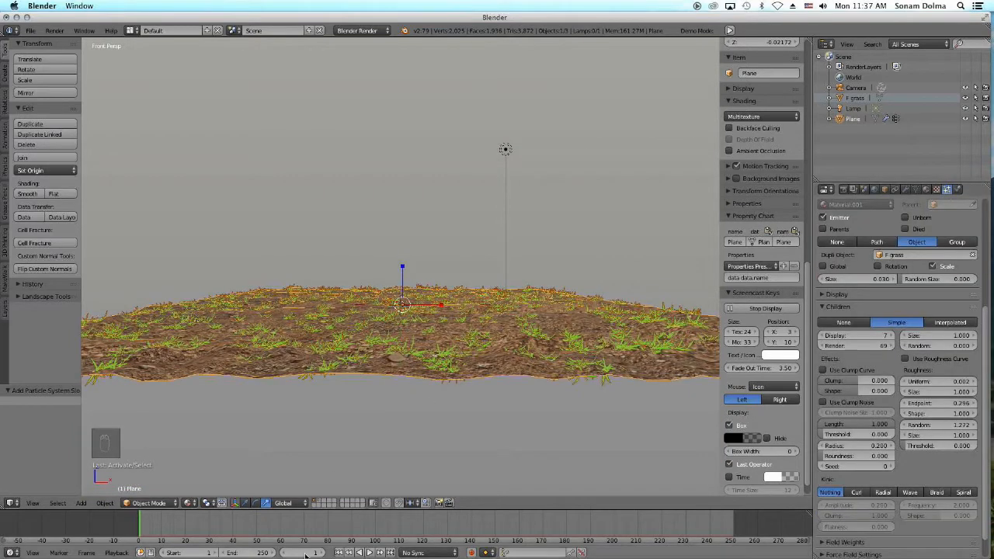
{"action": "scroll", "coordinate": [858, 448], "scroll_direction": "down", "scroll_amount": 1}
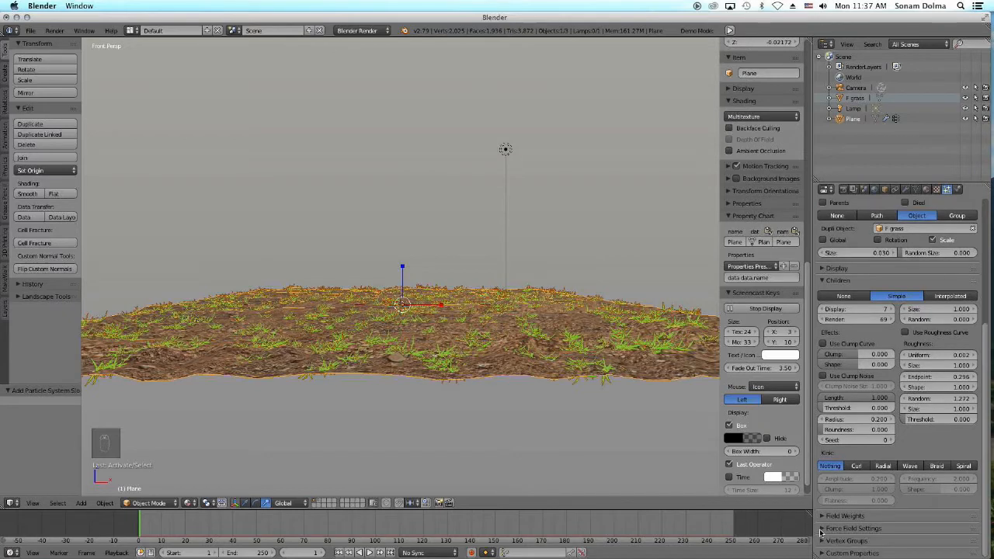
{"action": "scroll", "coordinate": [822, 525], "scroll_direction": "down", "scroll_amount": 2}
{"action": "left_click", "coordinate": [824, 473]}
{"action": "left_click", "coordinate": [824, 463]}
{"action": "left_click", "coordinate": [823, 464]}
{"action": "scroll", "coordinate": [858, 396], "scroll_direction": "up", "scroll_amount": 2}
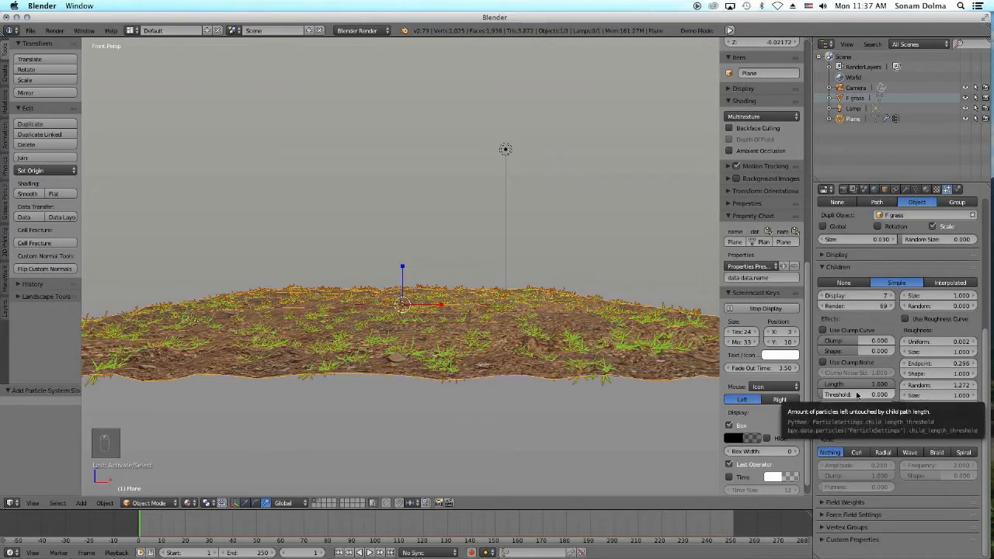
{"action": "left_click", "coordinate": [843, 527]}
{"action": "scroll", "coordinate": [841, 514], "scroll_direction": "down", "scroll_amount": 1}
{"action": "left_click", "coordinate": [917, 522]}
{"action": "left_click", "coordinate": [890, 417]}
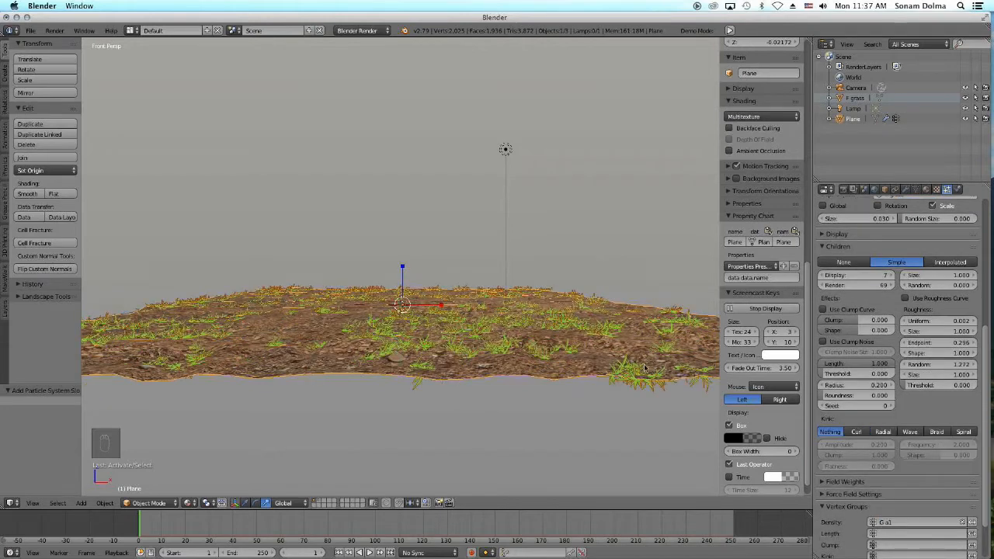
Set the children's Endpoint roughness to 0.786, its Shape to 9.7 and the Random roughness to 3.234
{"action": "left_click_drag", "start_coordinate": [937, 346], "coordinate": [955, 364]}
{"action": "left_click", "coordinate": [940, 363]}
{"action": "key", "text": "BackSpace"}
{"action": "key", "text": "BackSpace"}
{"action": "key", "text": "BackSpace"}
{"action": "key", "text": "BackSpace"}
{"action": "key", "text": "BackSpace"}
{"action": "key", "text": "BackSpace"}
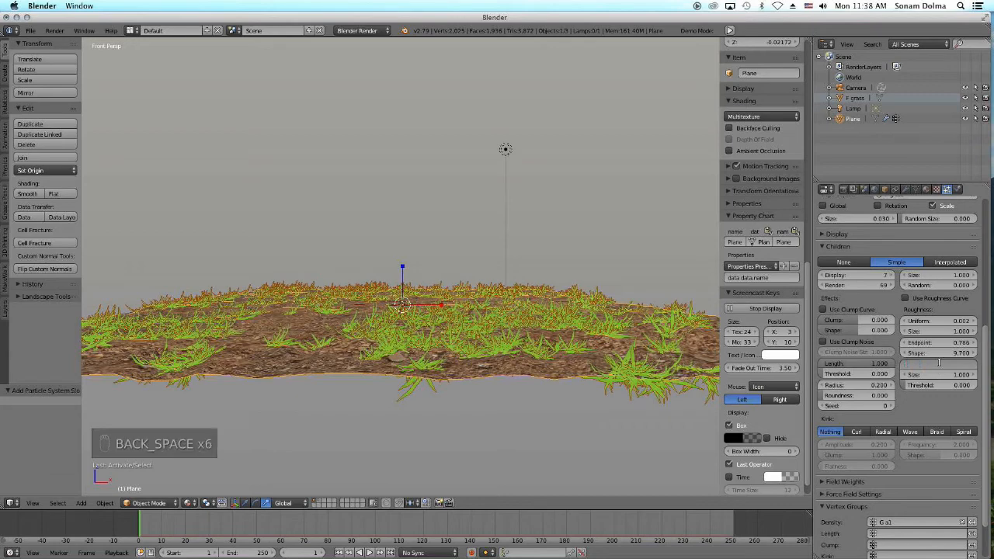
{"action": "type", "text": "3.234"}
{"action": "key", "text": "Return"}
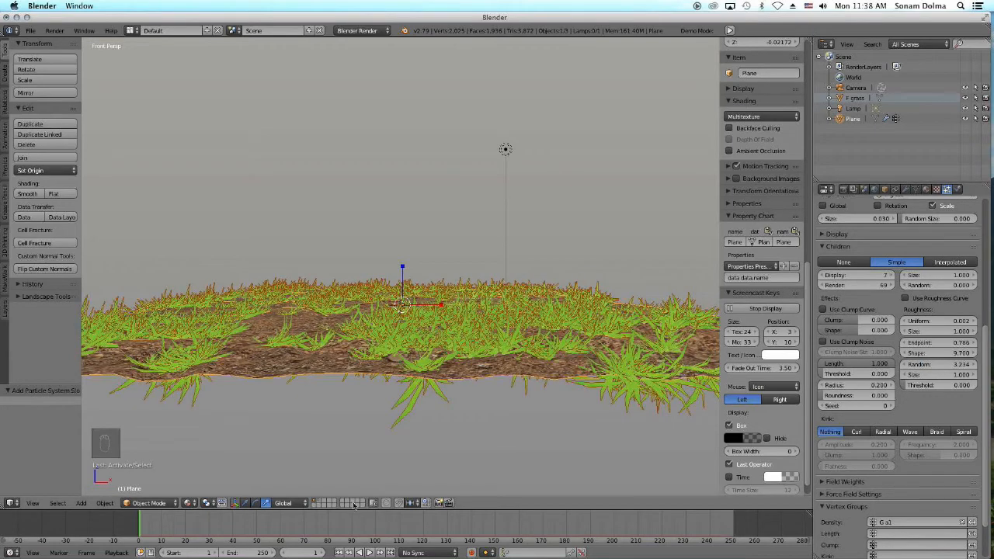
Reduce the size of the grass particles to 0.01 and show the terrain closer
{"action": "scroll", "coordinate": [839, 264], "scroll_direction": "up", "scroll_amount": 2}
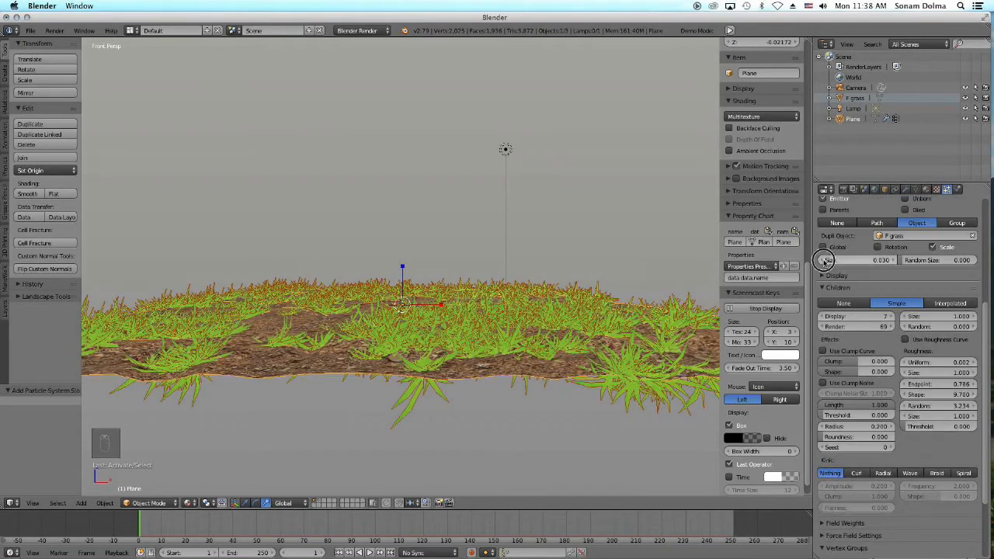
{"action": "left_click", "coordinate": [824, 261]}
{"action": "left_click", "coordinate": [823, 261]}
{"action": "scroll", "coordinate": [552, 365], "scroll_direction": "up", "scroll_amount": 5}
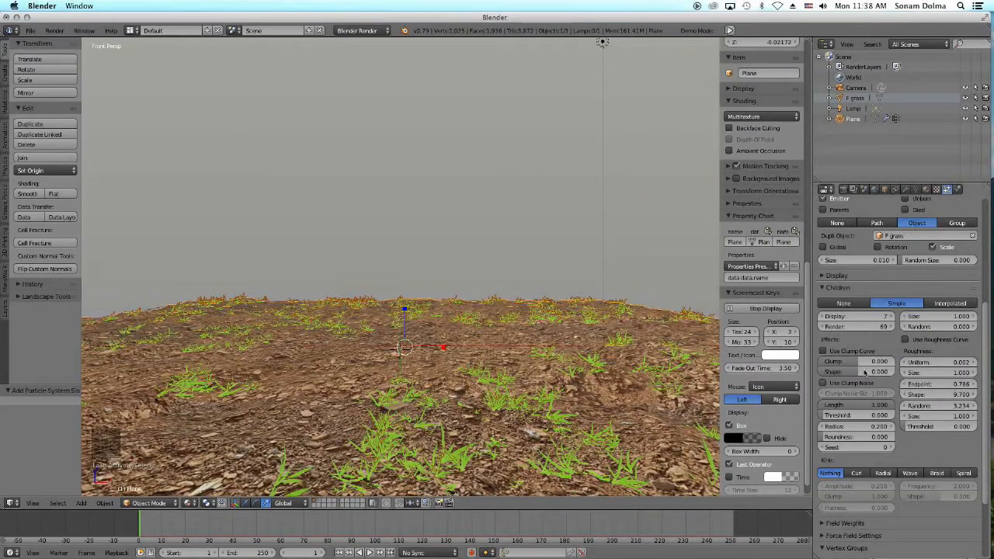
Set the children's Endpoint roughness to 1.022 and the Uniform roughness to 1.23
{"action": "scroll", "coordinate": [847, 412], "scroll_direction": "down", "scroll_amount": 1}
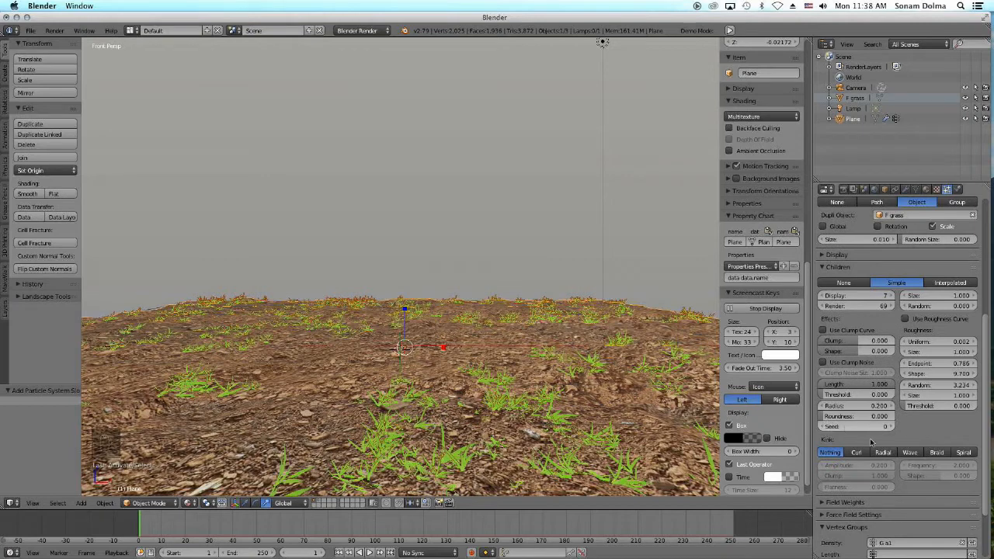
{"action": "scroll", "coordinate": [875, 443], "scroll_direction": "down", "scroll_amount": 3}
{"action": "scroll", "coordinate": [875, 443], "scroll_direction": "up", "scroll_amount": 4}
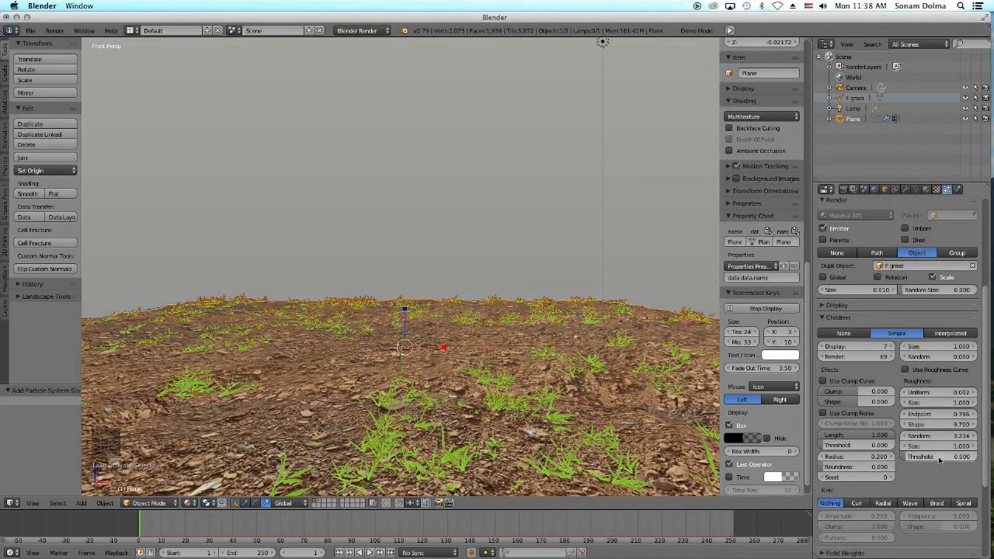
{"action": "left_click_drag", "start_coordinate": [946, 415], "coordinate": [975, 392]}
{"action": "left_click", "coordinate": [939, 392]}
{"action": "key", "text": "BackSpace"}
{"action": "key", "text": "BackSpace"}
{"action": "key", "text": "BackSpace"}
{"action": "key", "text": "BackSpace"}
{"action": "key", "text": "BackSpace"}
{"action": "type", "text": "1.2"}
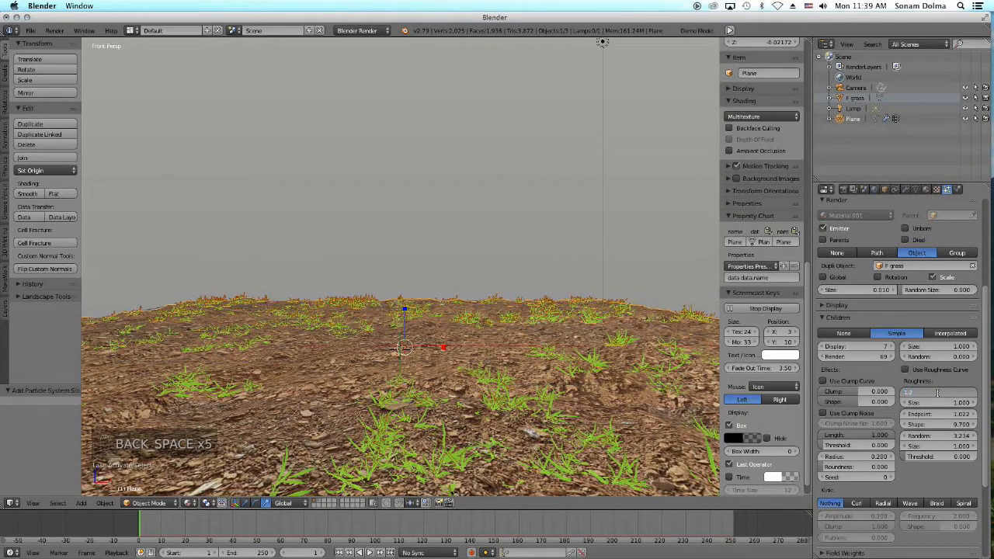
{"action": "type", "text": "3"}
{"action": "left_click", "coordinate": [871, 372]}
Restrict the viewport display of the grassy terrain to renderable content with Only Render
{"action": "scroll", "coordinate": [489, 381], "scroll_direction": "down", "scroll_amount": 4}
{"action": "scroll", "coordinate": [489, 376], "scroll_direction": "up", "scroll_amount": 1}
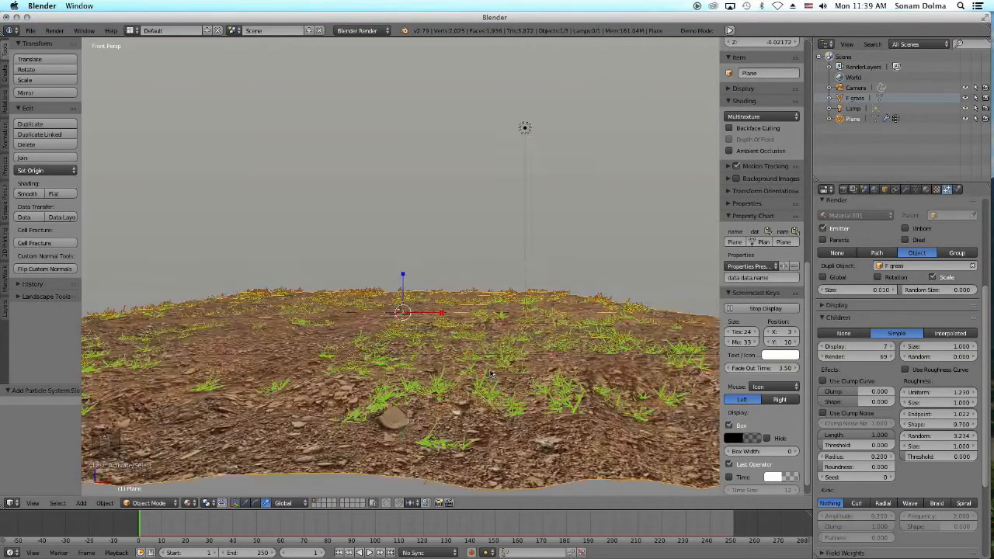
{"action": "scroll", "coordinate": [490, 375], "scroll_direction": "up", "scroll_amount": 2}
{"action": "scroll", "coordinate": [488, 314], "scroll_direction": "down", "scroll_amount": 1}
{"action": "left_click", "coordinate": [731, 90]}
{"action": "left_click", "coordinate": [731, 90]}
{"action": "left_click", "coordinate": [731, 90]}
{"action": "left_click", "coordinate": [729, 104]}
{"action": "scroll", "coordinate": [471, 315], "scroll_direction": "up", "scroll_amount": 3}
{"action": "scroll", "coordinate": [383, 386], "scroll_direction": "down", "scroll_amount": 2}
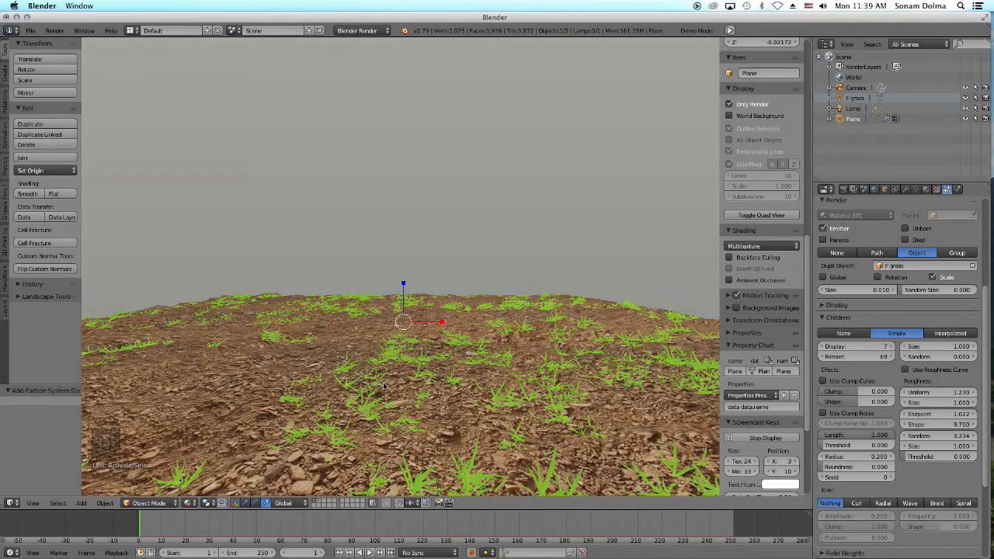
View the grassy terrain through the scene camera
{"action": "left_click", "coordinate": [33, 504]}
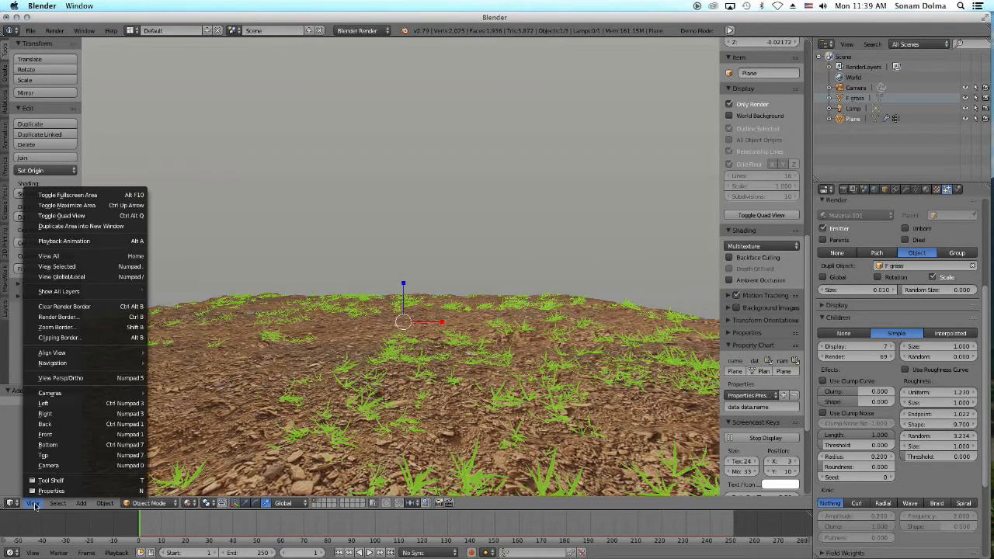
{"action": "left_click", "coordinate": [62, 471]}
{"action": "scroll", "coordinate": [342, 378], "scroll_direction": "up", "scroll_amount": 2}
{"action": "scroll", "coordinate": [447, 372], "scroll_direction": "down", "scroll_amount": 3}
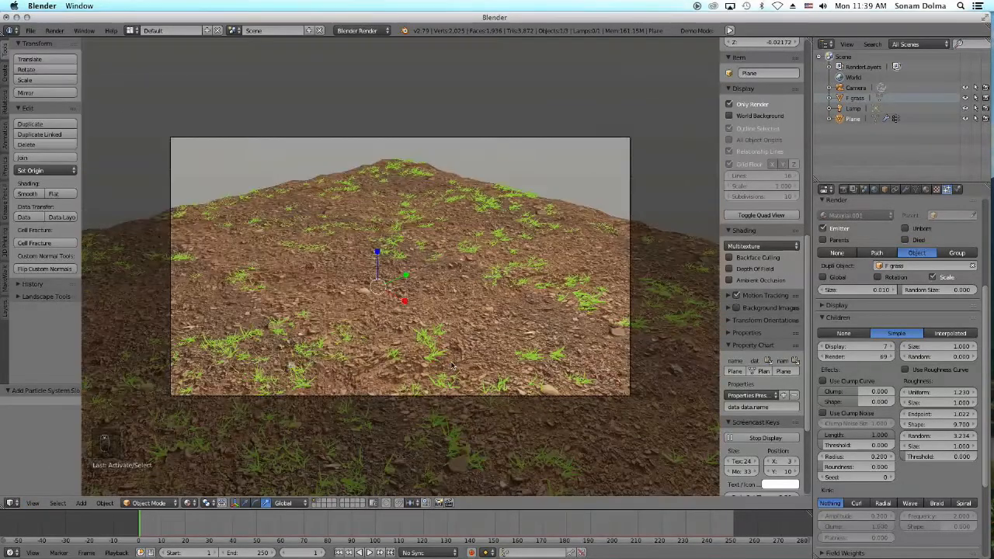
Leave the camera view, show the whole terrain from an angle, and turn off Only Render
{"action": "left_click", "coordinate": [36, 502]}
{"action": "left_click", "coordinate": [62, 436]}
{"action": "scroll", "coordinate": [359, 384], "scroll_direction": "down", "scroll_amount": 4}
{"action": "mouse_move", "coordinate": [363, 363]}
{"action": "middle_mouse_down"}
{"action": "mouse_move", "coordinate": [360, 384]}
{"action": "mouse_move", "coordinate": [319, 390]}
{"action": "mouse_move", "coordinate": [349, 366]}
{"action": "middle_mouse_up"}
{"action": "scroll", "coordinate": [349, 367], "scroll_direction": "down", "scroll_amount": 2}
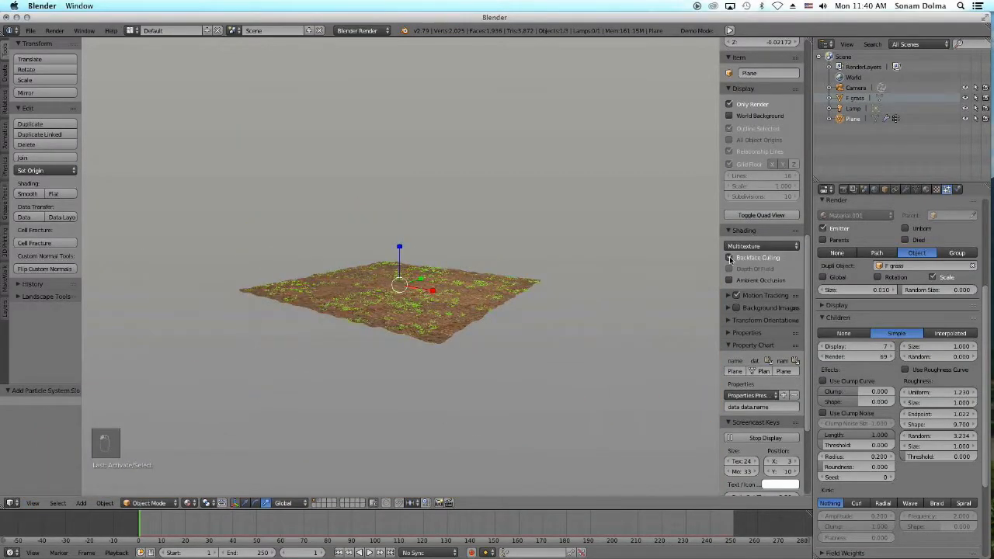
{"action": "left_click", "coordinate": [730, 105]}
{"action": "scroll", "coordinate": [529, 250], "scroll_direction": "up", "scroll_amount": 3}
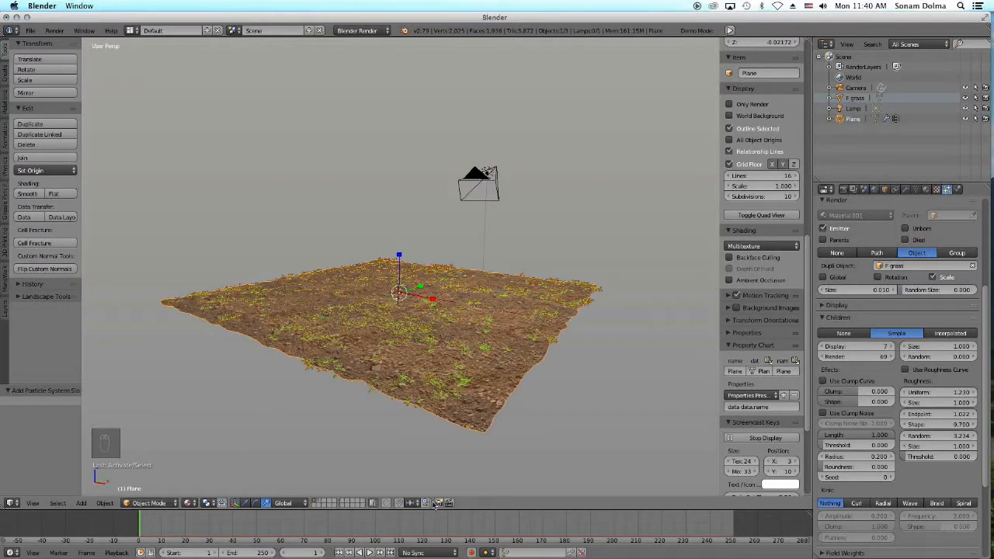
Save the scene as a new file named Grass a12
{"action": "left_click", "coordinate": [28, 30]}
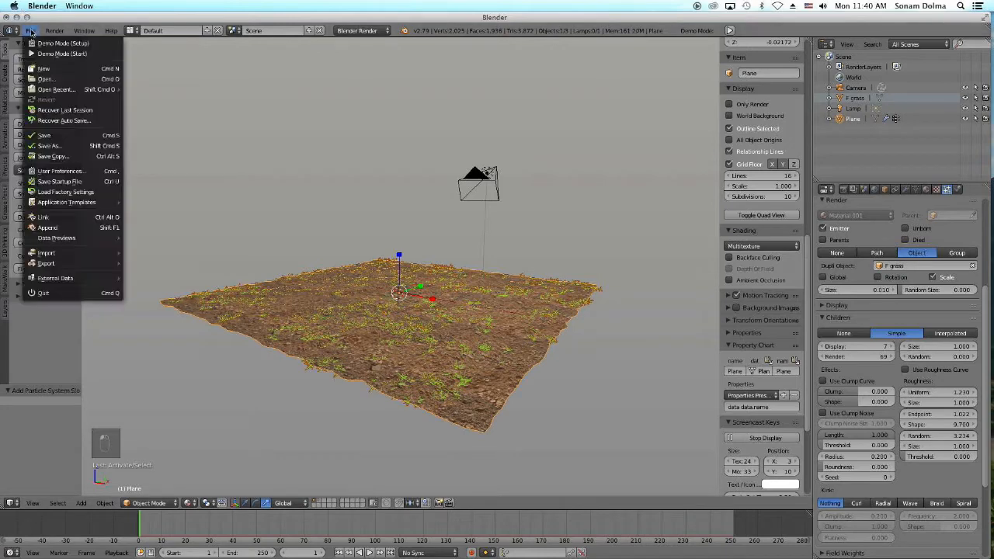
{"action": "left_click", "coordinate": [31, 31]}
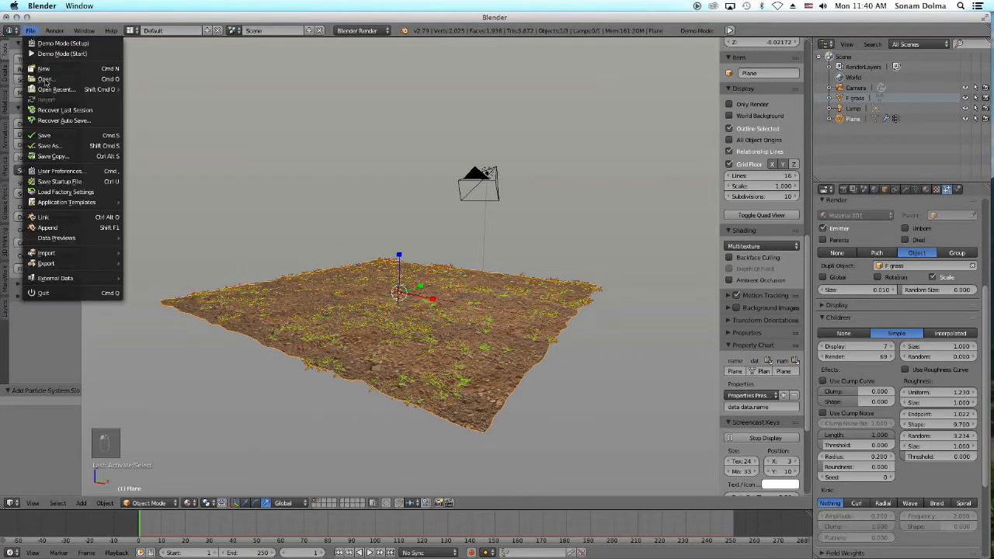
{"action": "left_click", "coordinate": [58, 147]}
{"action": "left_click", "coordinate": [172, 70]}
{"action": "key", "text": "BackSpace"}
{"action": "type", "text": "Grass a12"}
{"action": "key", "text": "Return"}
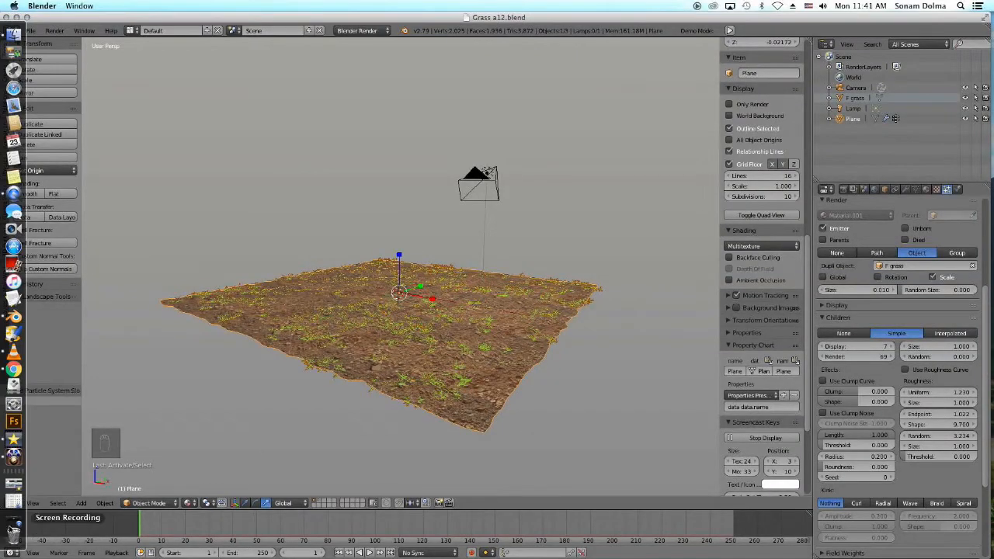